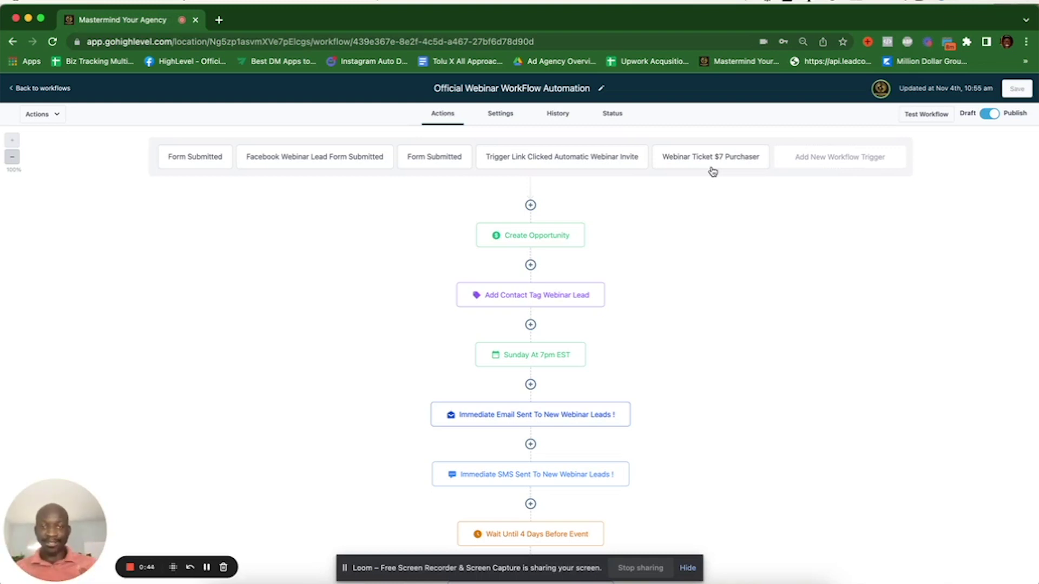
scroll(556, 292, down, 2)
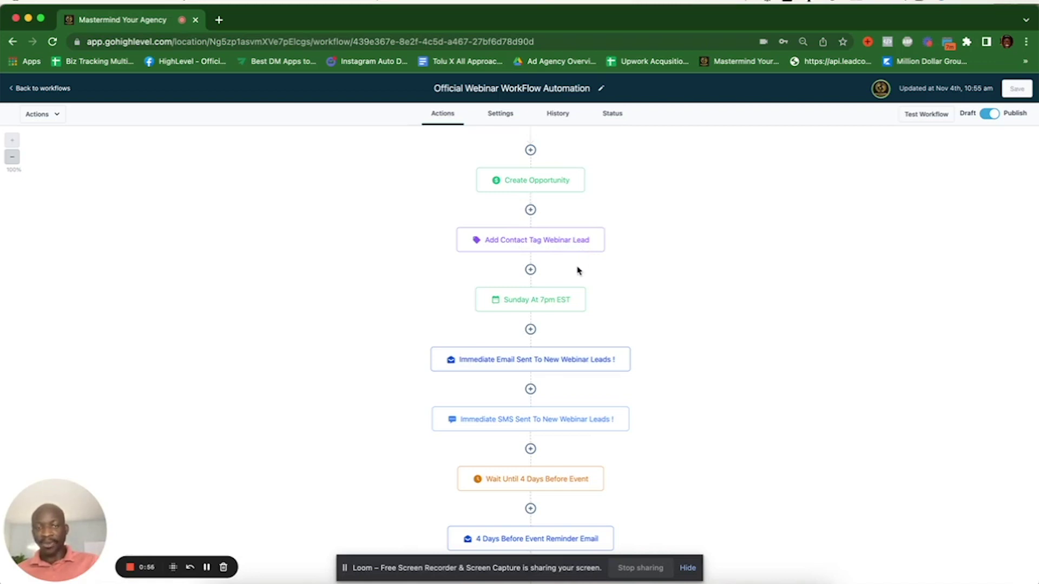
scroll(578, 270, down, 1)
scroll(578, 271, down, 1)
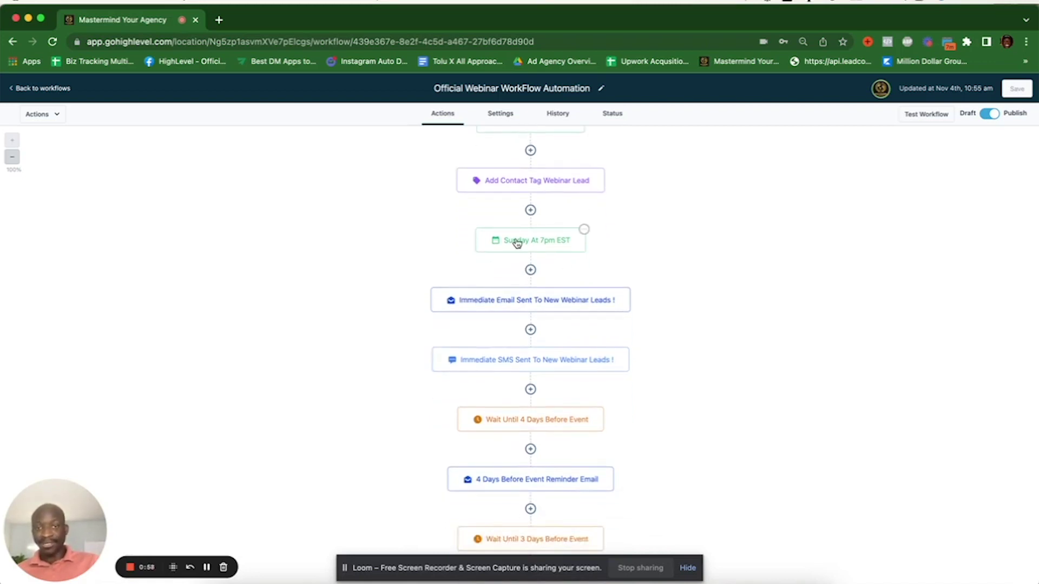
Review the Sunday At 7pm EST event start and the immediate email and SMS for new leads
click(517, 243)
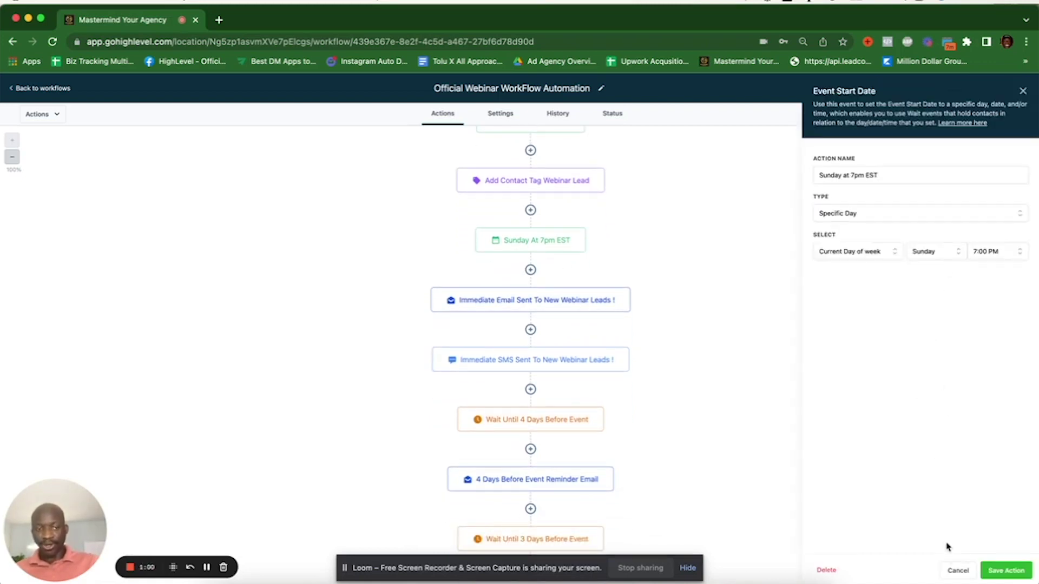
click(957, 570)
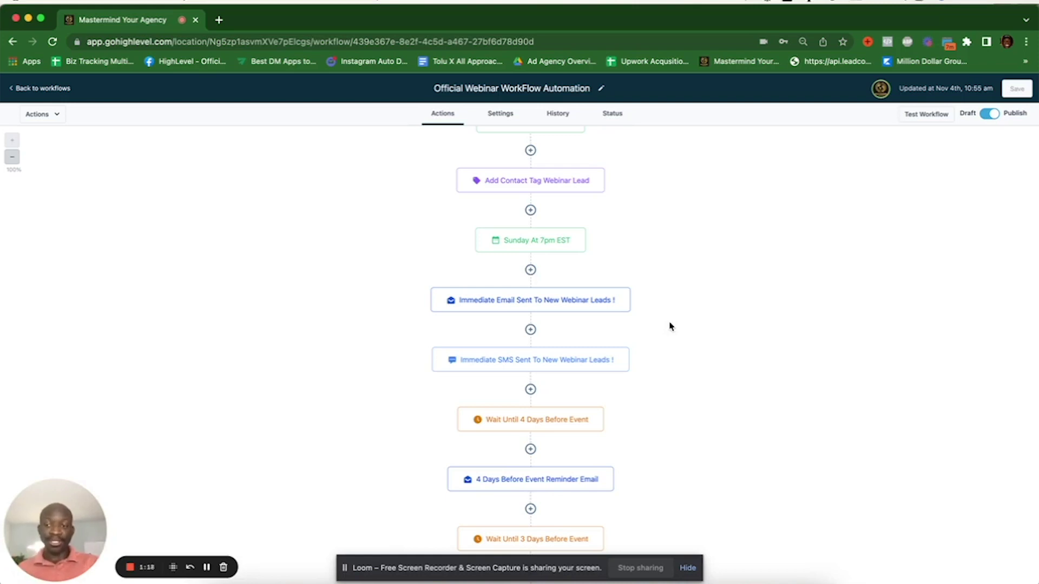
click(563, 305)
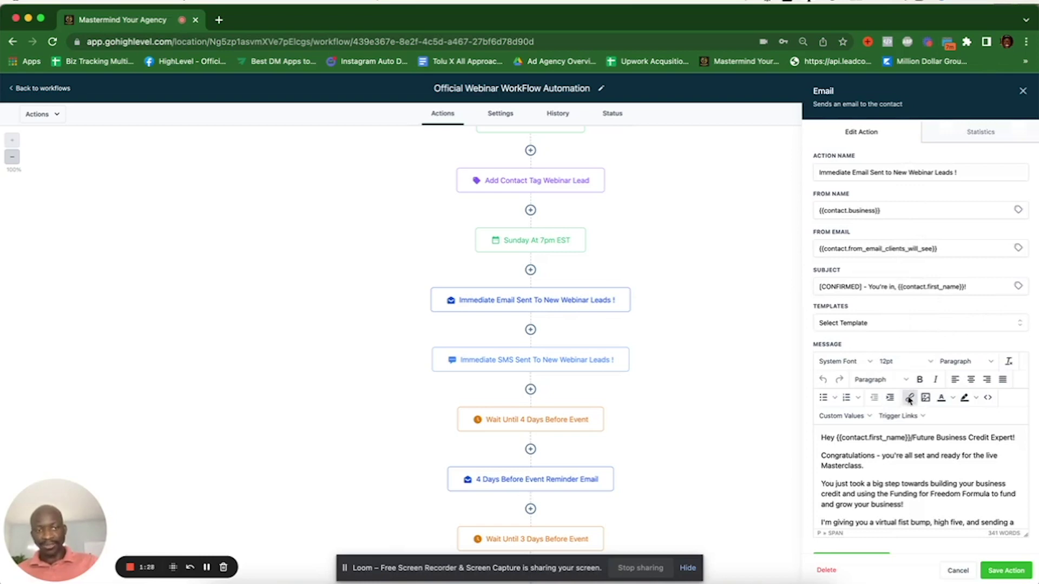
scroll(911, 472, down, 3)
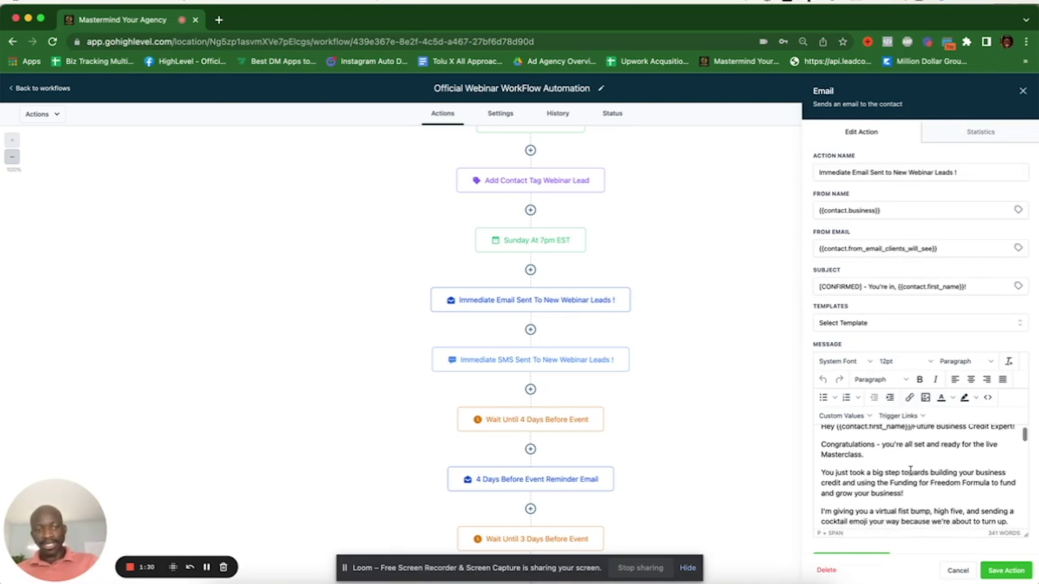
scroll(912, 470, down, 3)
scroll(910, 471, down, 3)
scroll(911, 471, down, 3)
scroll(911, 471, down, 4)
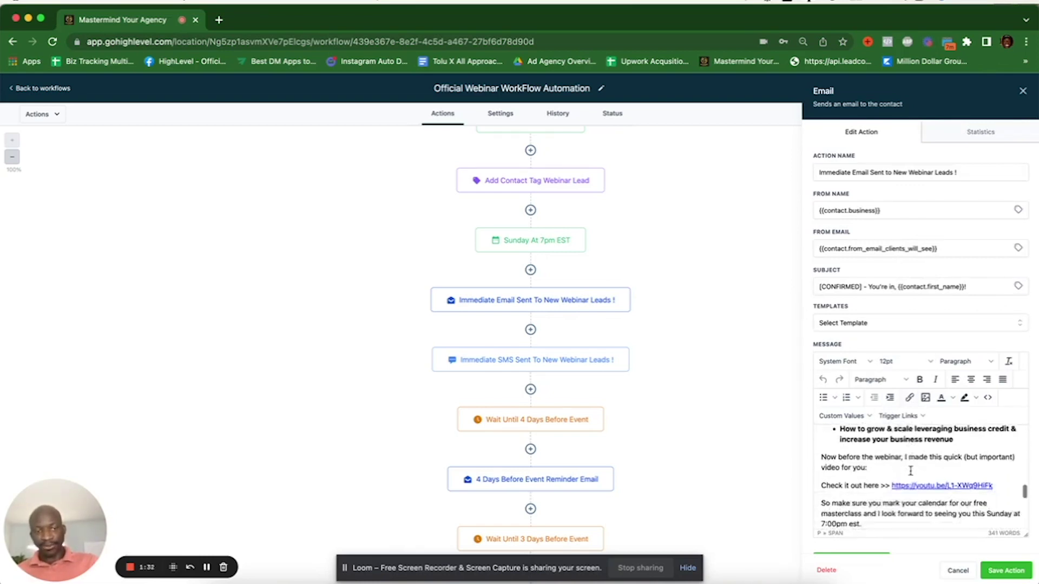
scroll(911, 471, down, 2)
scroll(911, 471, down, 3)
scroll(938, 468, down, 3)
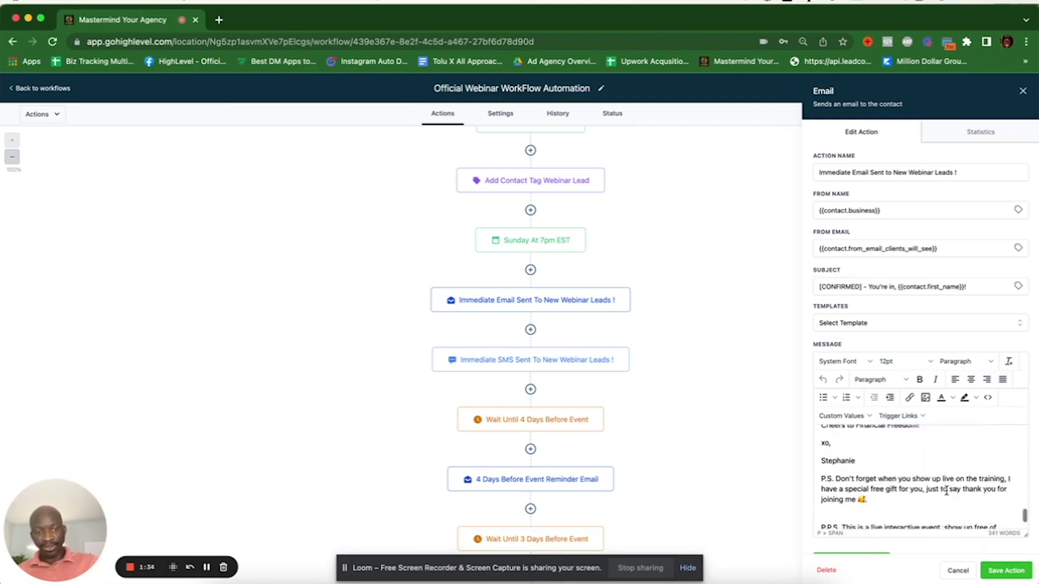
scroll(938, 467, down, 2)
click(958, 571)
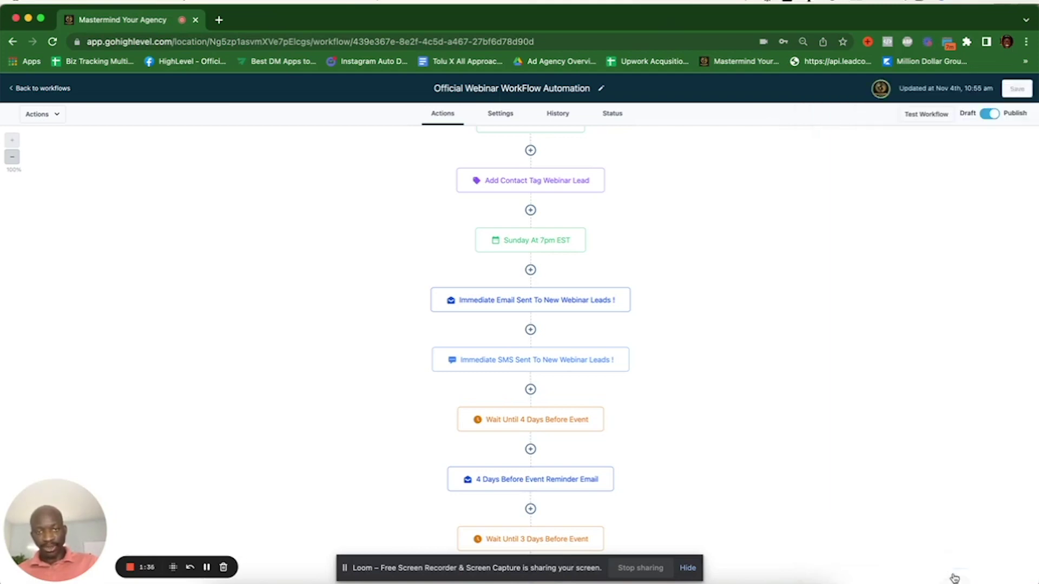
click(501, 363)
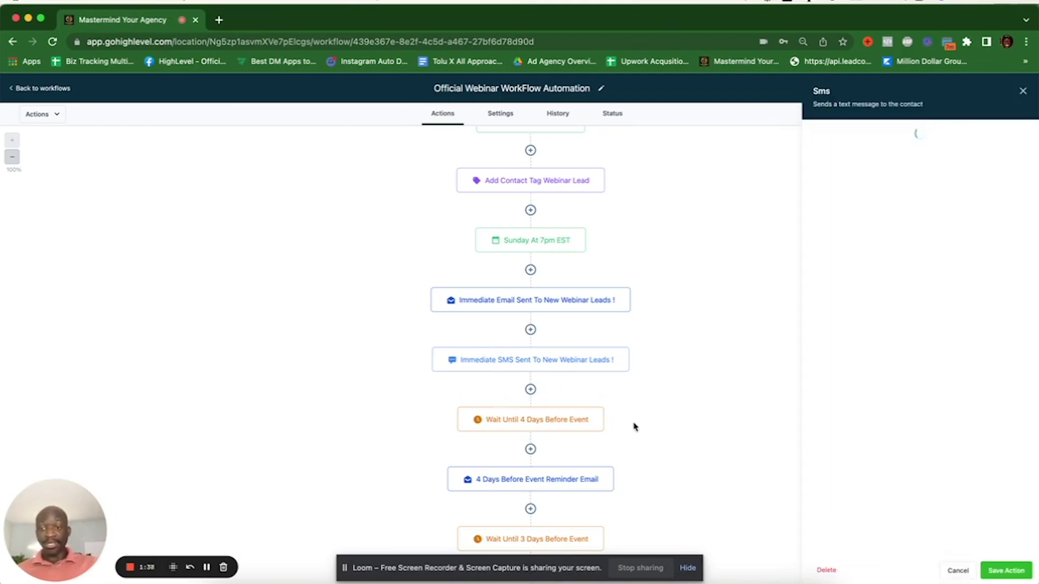
click(958, 571)
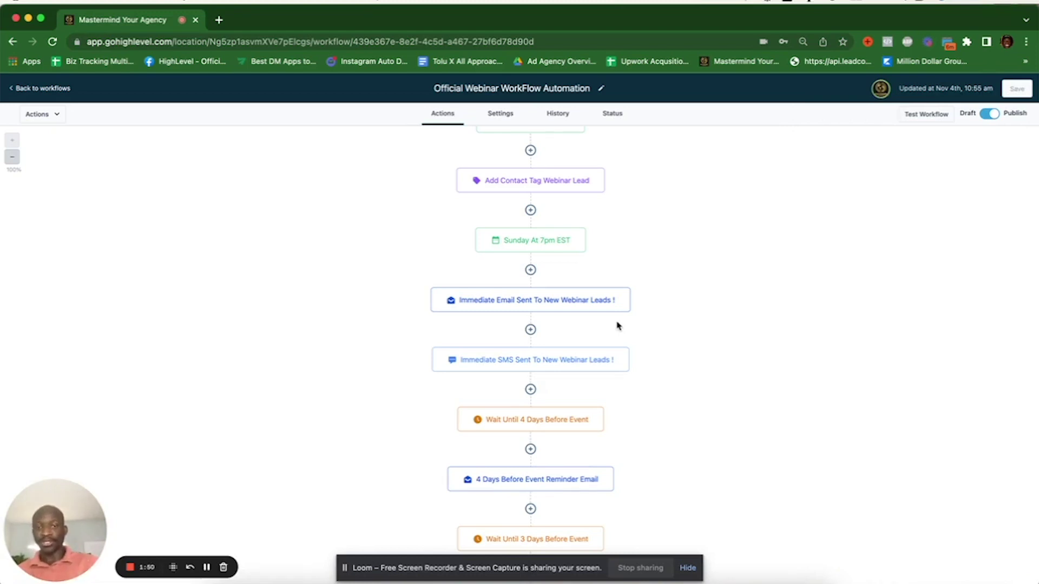
scroll(618, 326, down, 3)
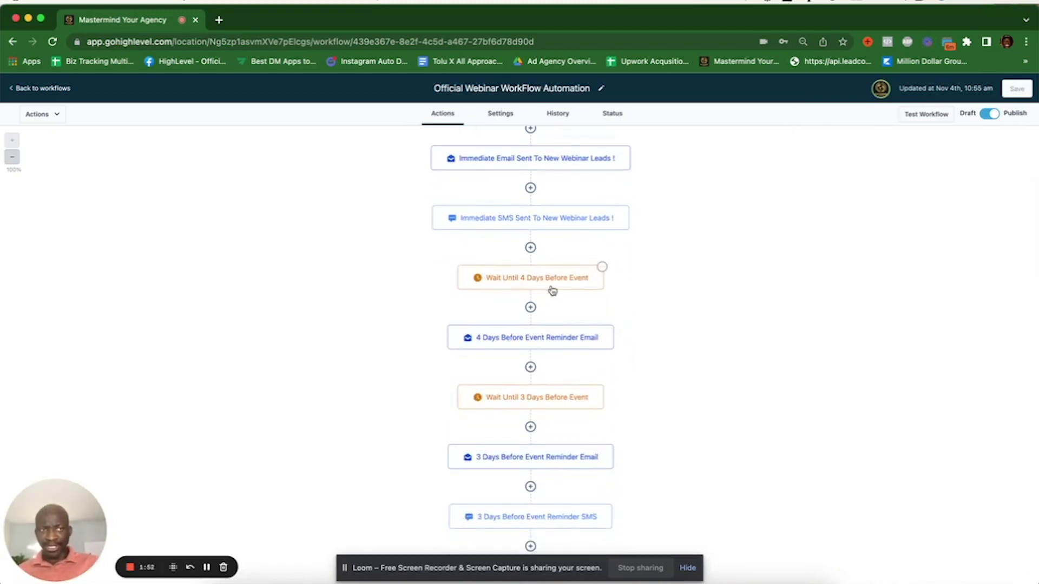
scroll(576, 350, down, 2)
scroll(576, 349, down, 1)
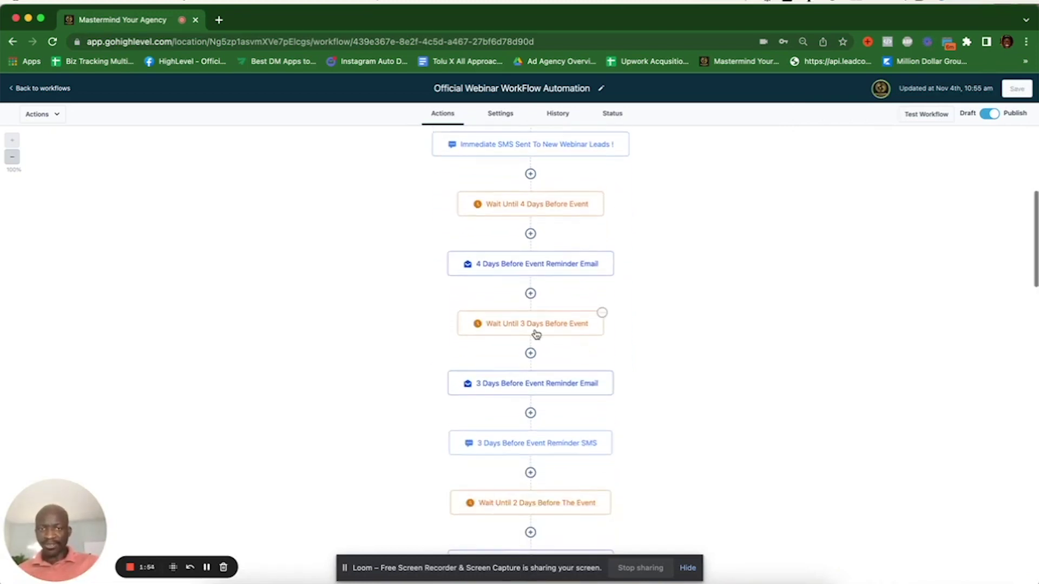
scroll(558, 339, down, 2)
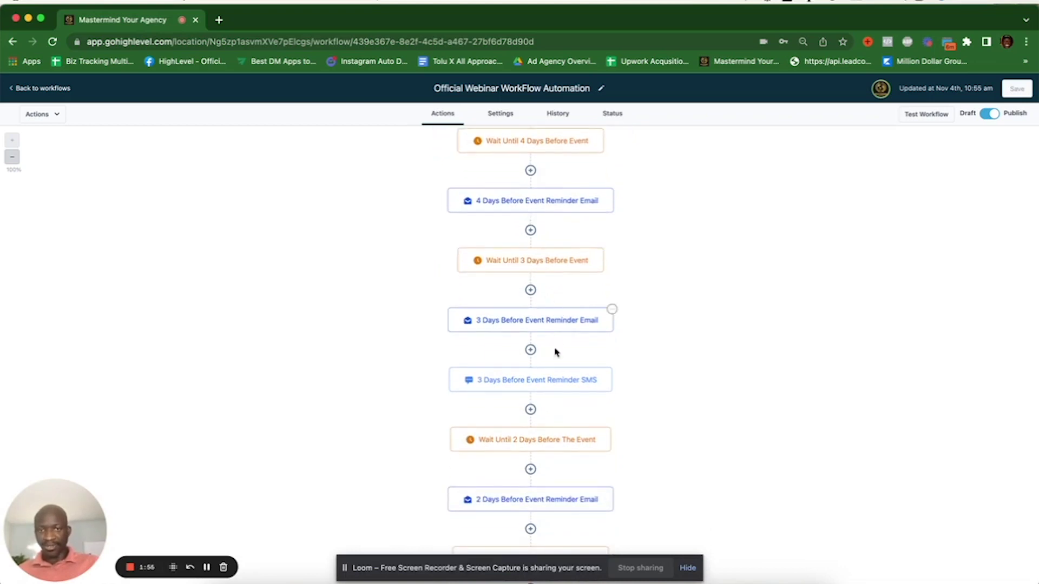
Review the 3 Days Before Event reminder SMS and email without changes
click(549, 387)
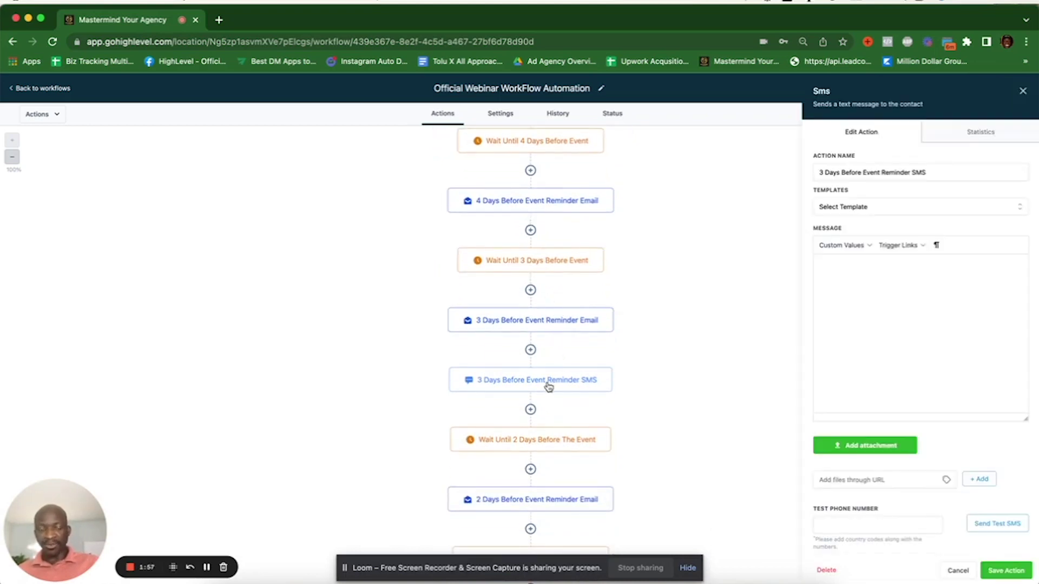
click(551, 323)
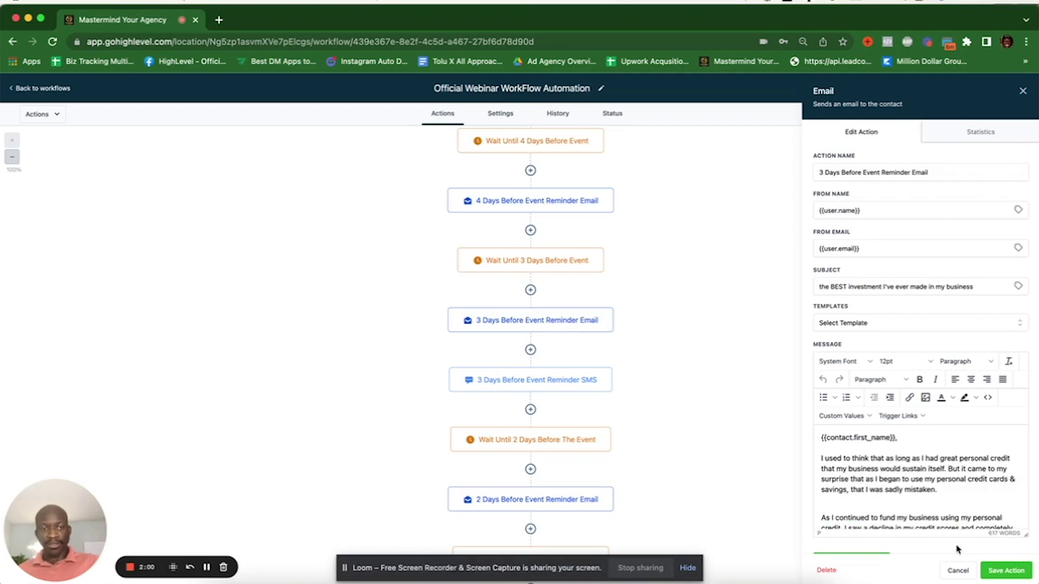
click(588, 382)
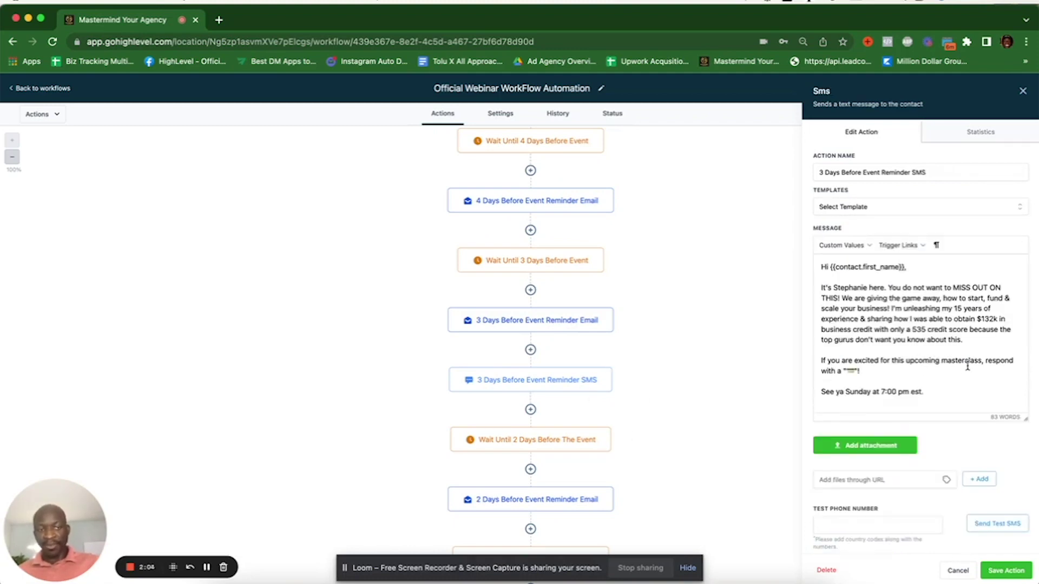
click(958, 570)
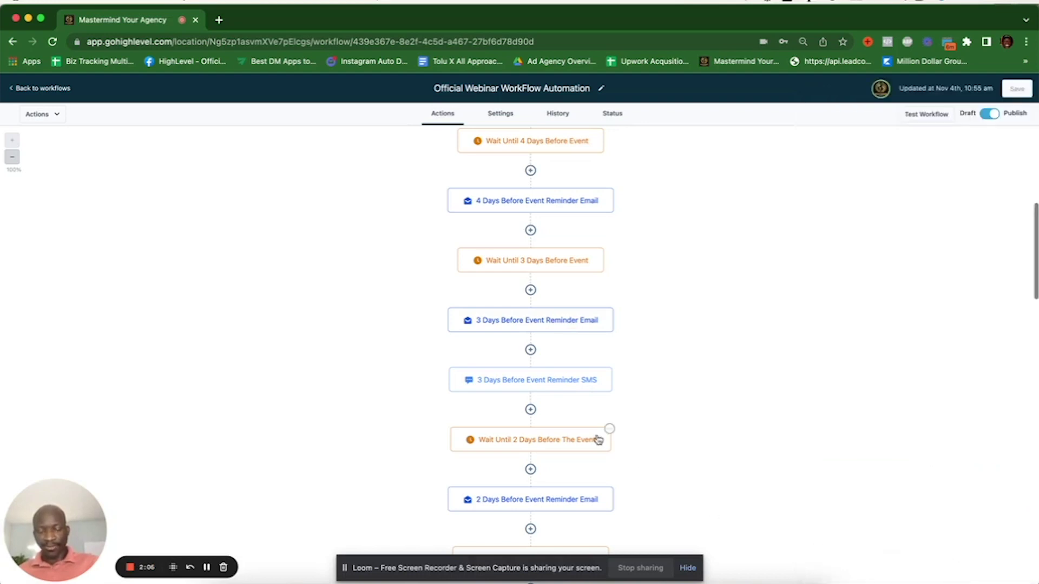
scroll(599, 440, down, 5)
scroll(598, 440, down, 5)
scroll(598, 441, down, 3)
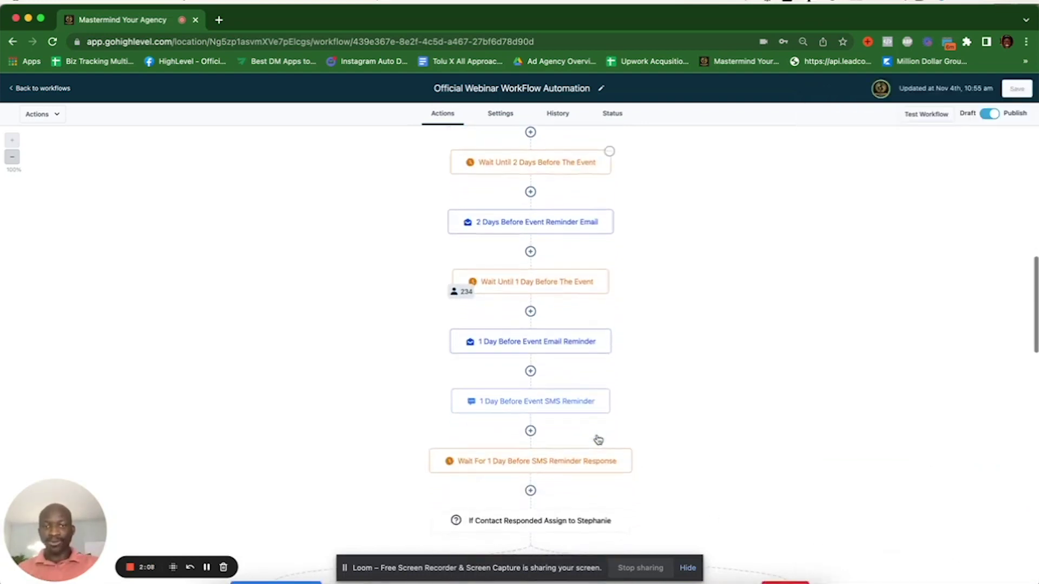
scroll(599, 440, down, 2)
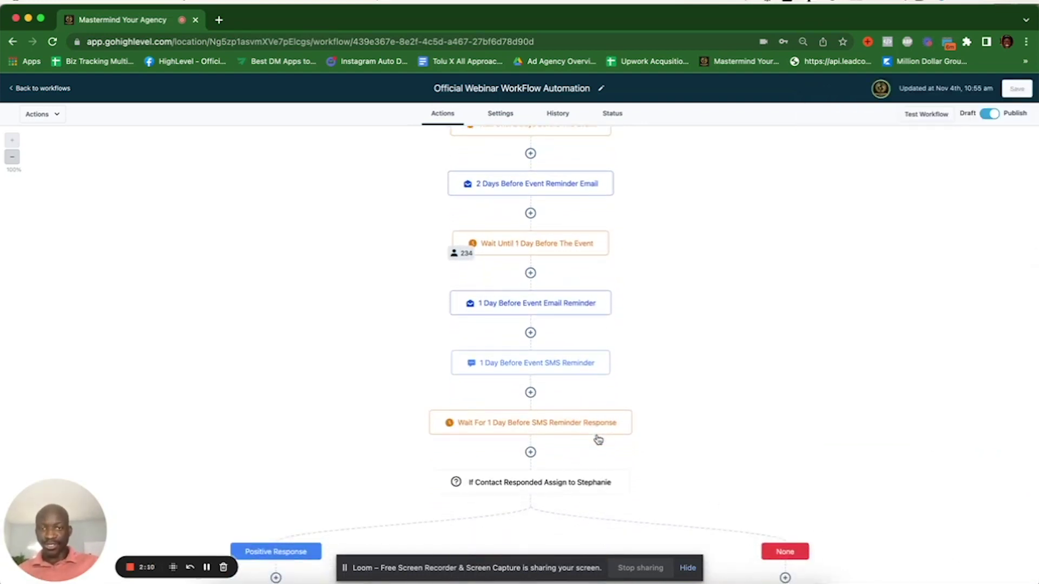
scroll(599, 440, down, 2)
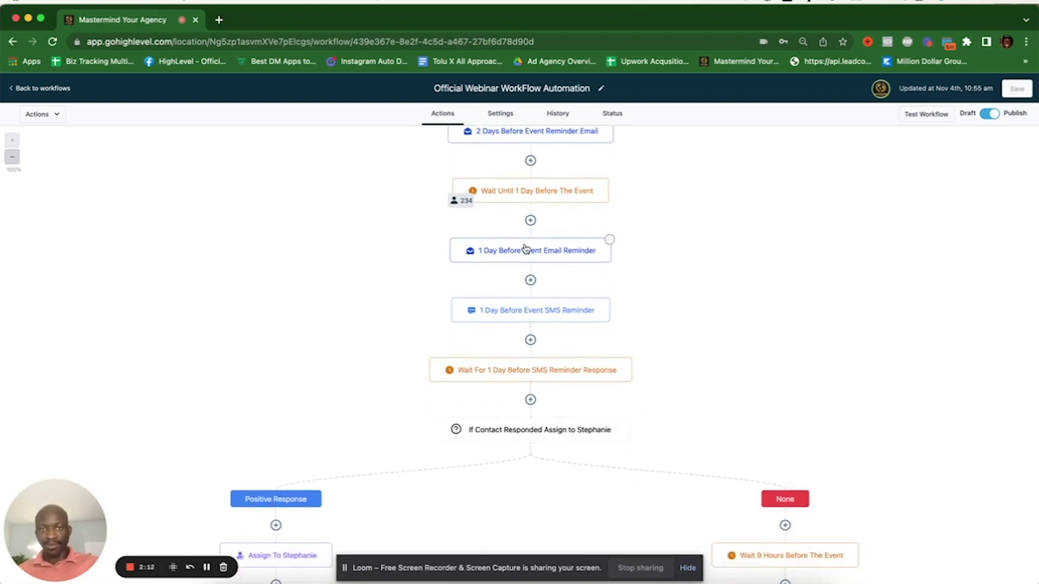
Review the 1 Day Before Event email and SMS reminders and the contact-responded condition
click(543, 252)
scroll(930, 484, down, 3)
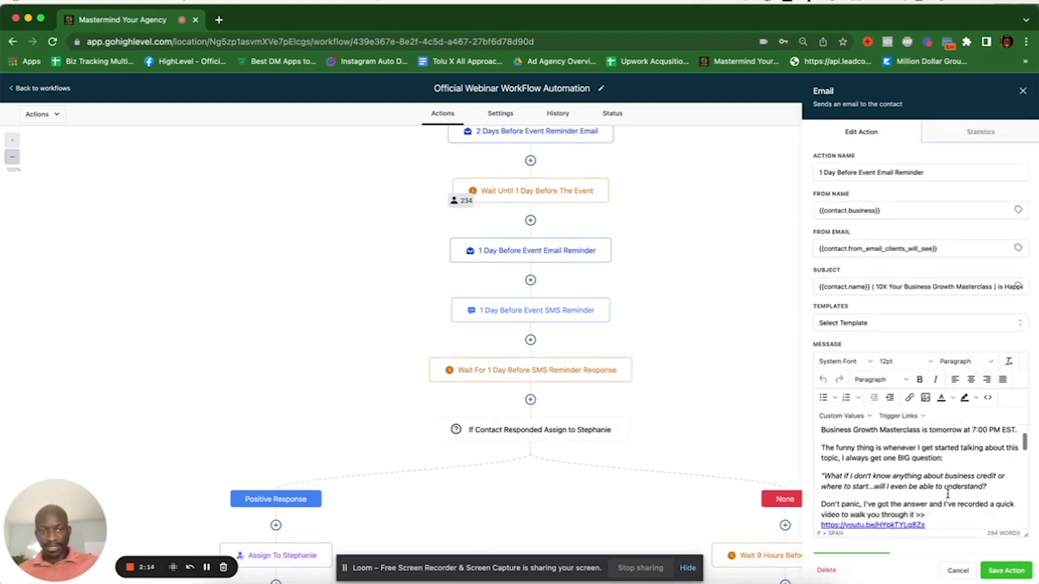
scroll(934, 487, down, 3)
scroll(933, 487, up, 6)
scroll(942, 491, down, 3)
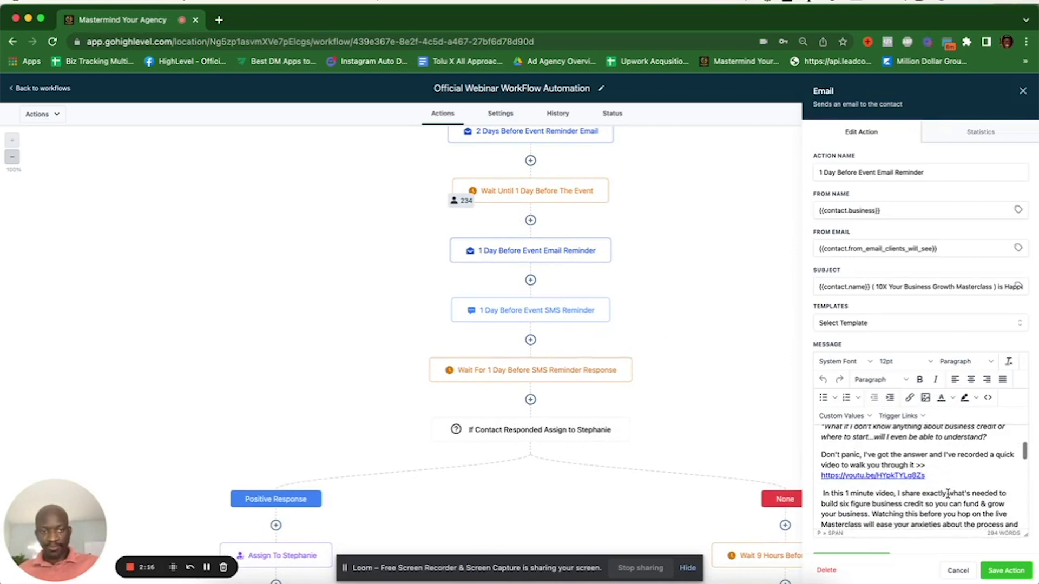
click(959, 570)
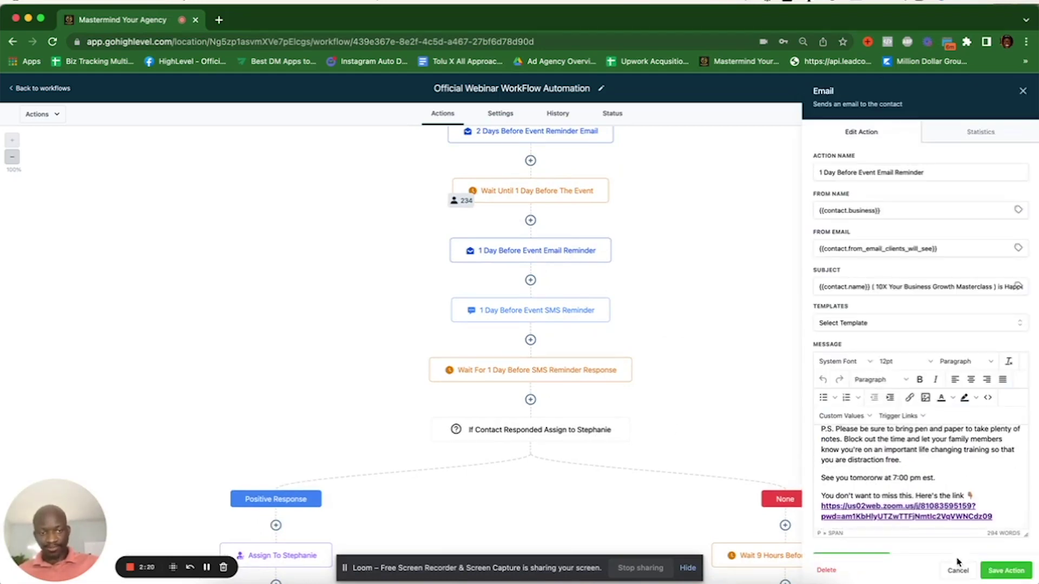
click(958, 569)
click(534, 310)
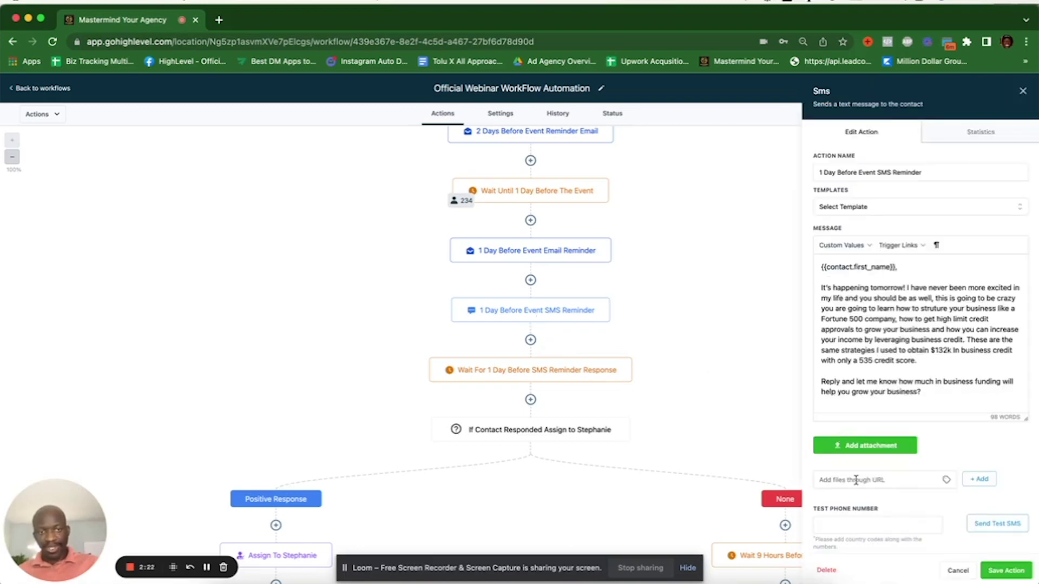
click(959, 573)
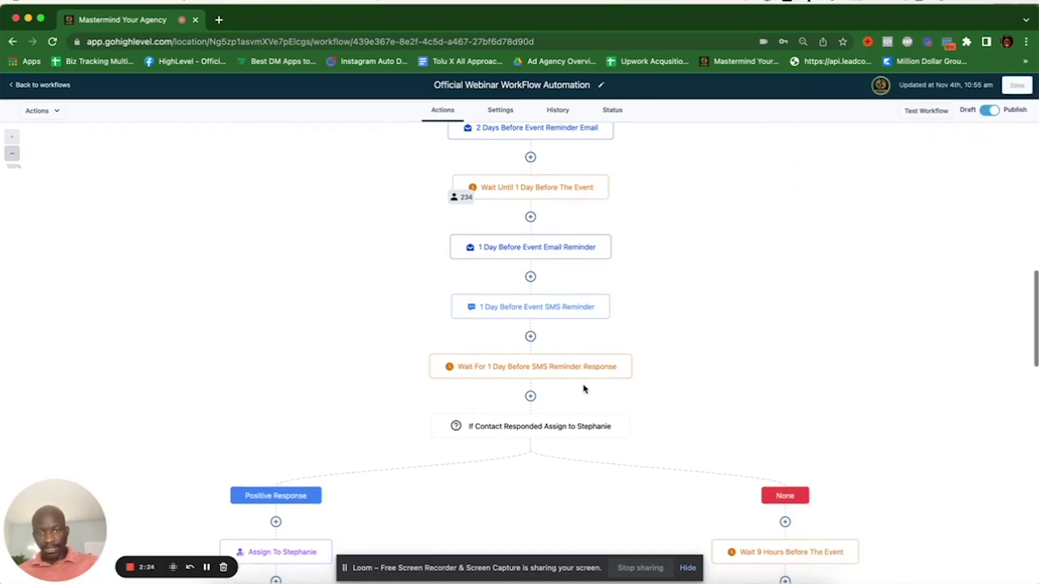
click(536, 313)
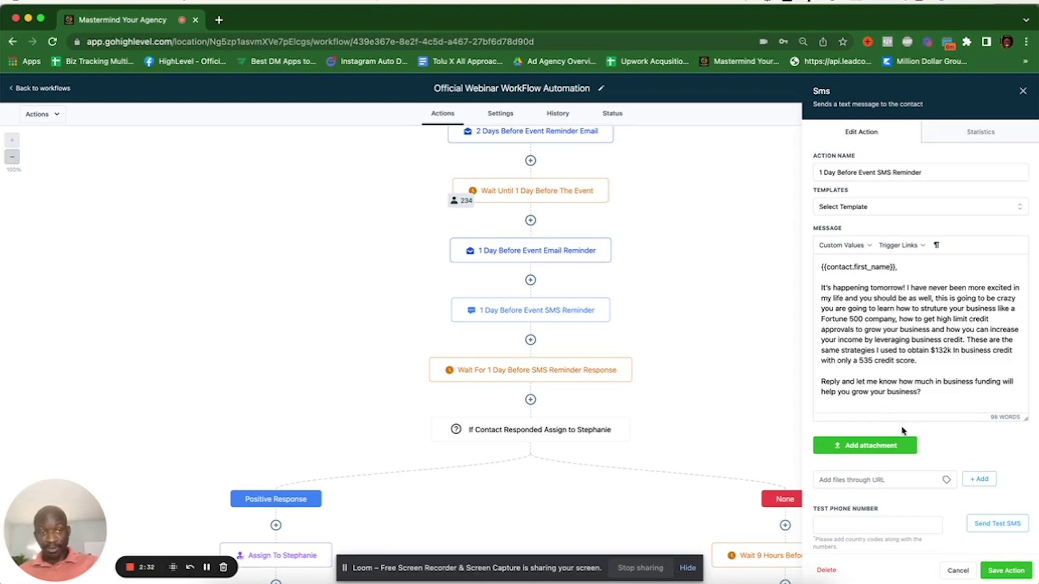
click(957, 571)
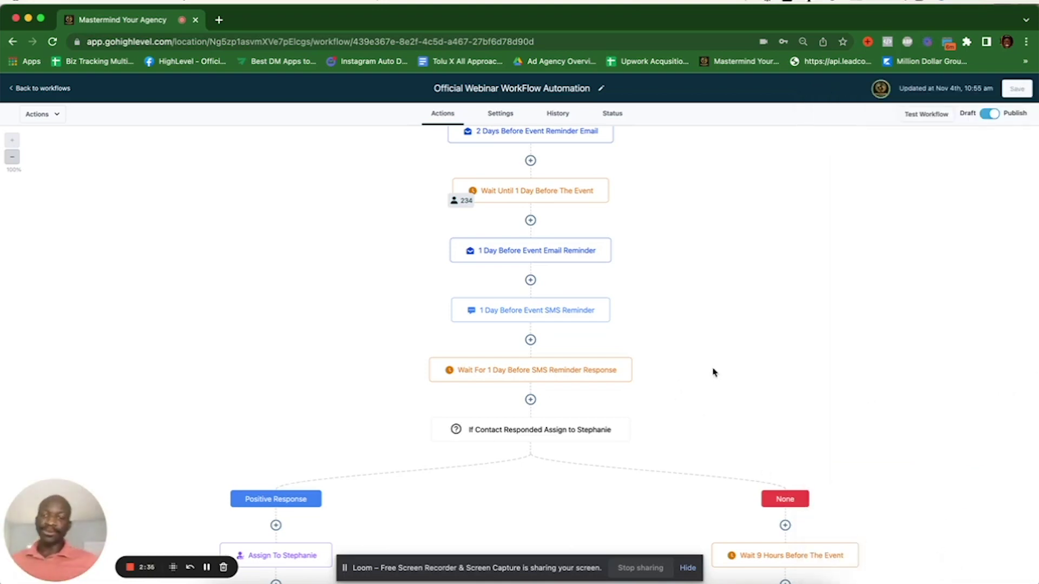
click(520, 430)
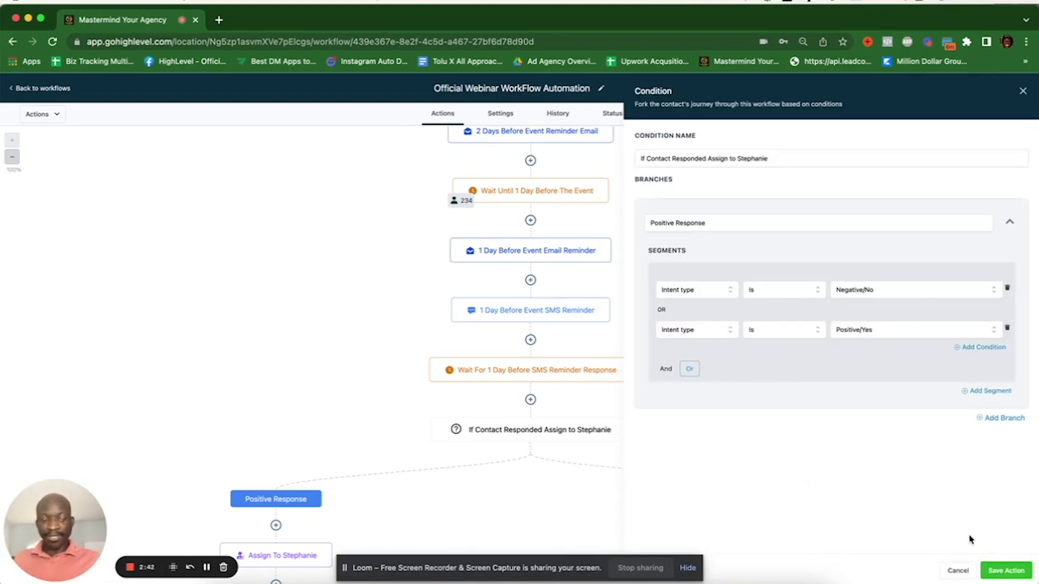
click(957, 571)
scroll(812, 358, down, 4)
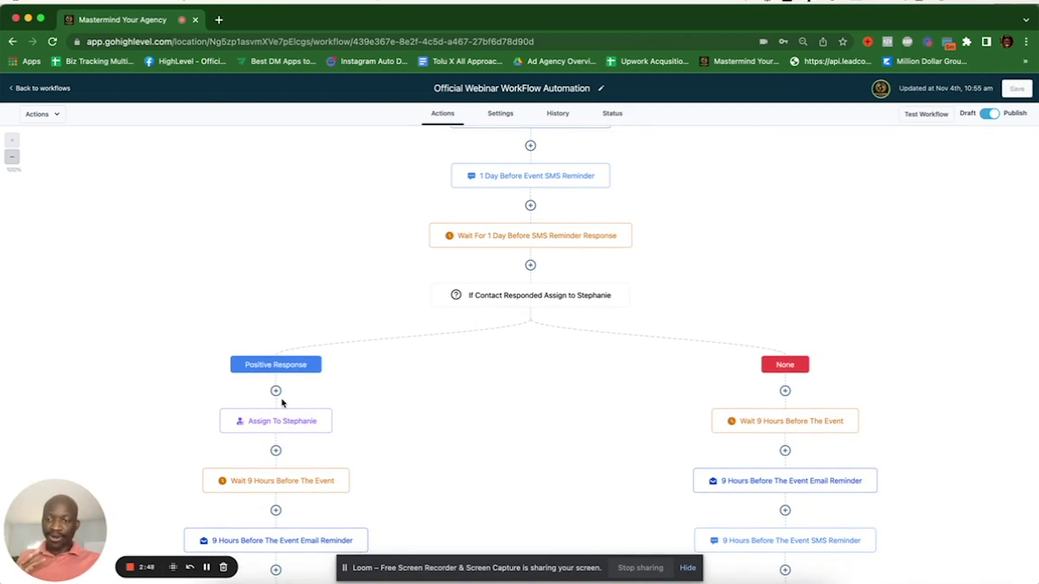
scroll(283, 402, down, 3)
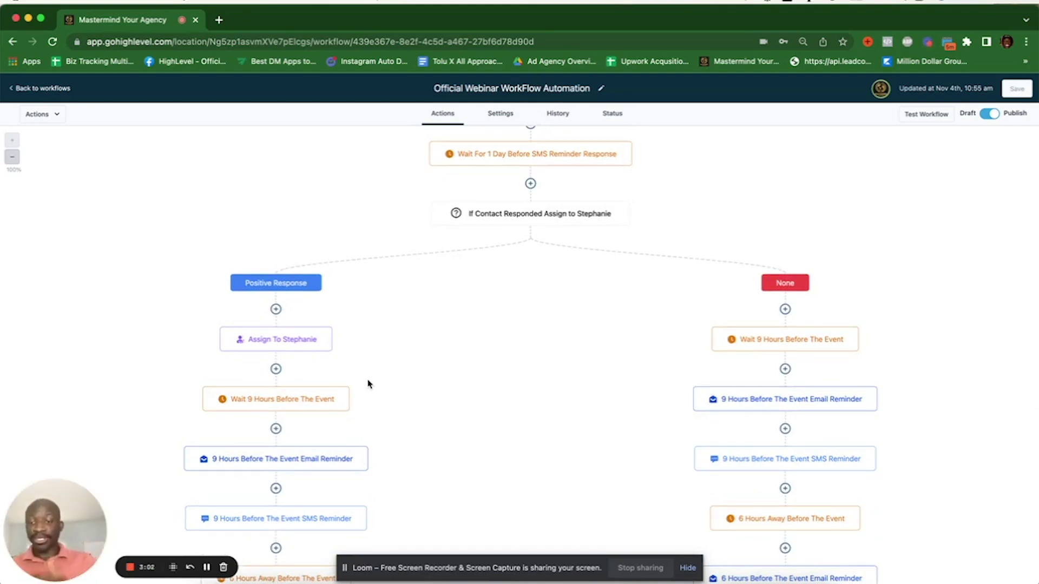
scroll(368, 385, down, 5)
scroll(368, 384, down, 3)
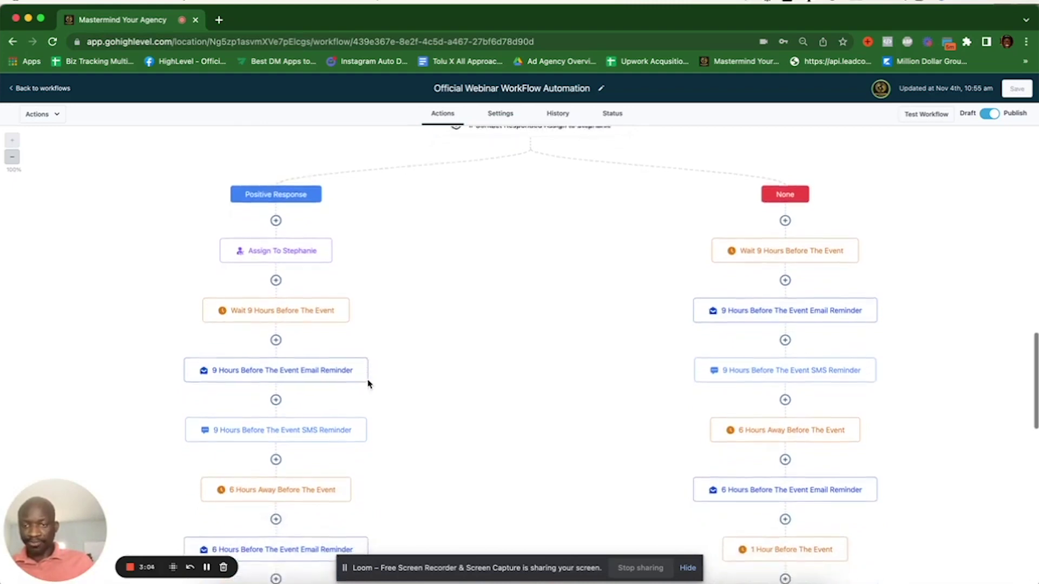
scroll(368, 384, down, 2)
mouse_move(276, 309)
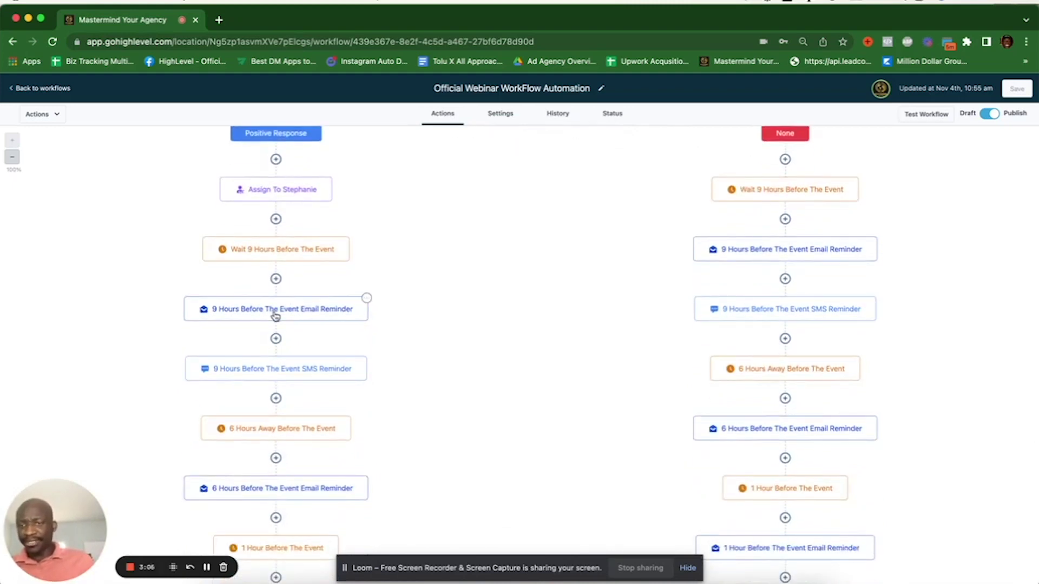
Review the 9 Hours Before email and SMS reminders and the 1 Hour Before email
click(275, 311)
scroll(918, 471, down, 5)
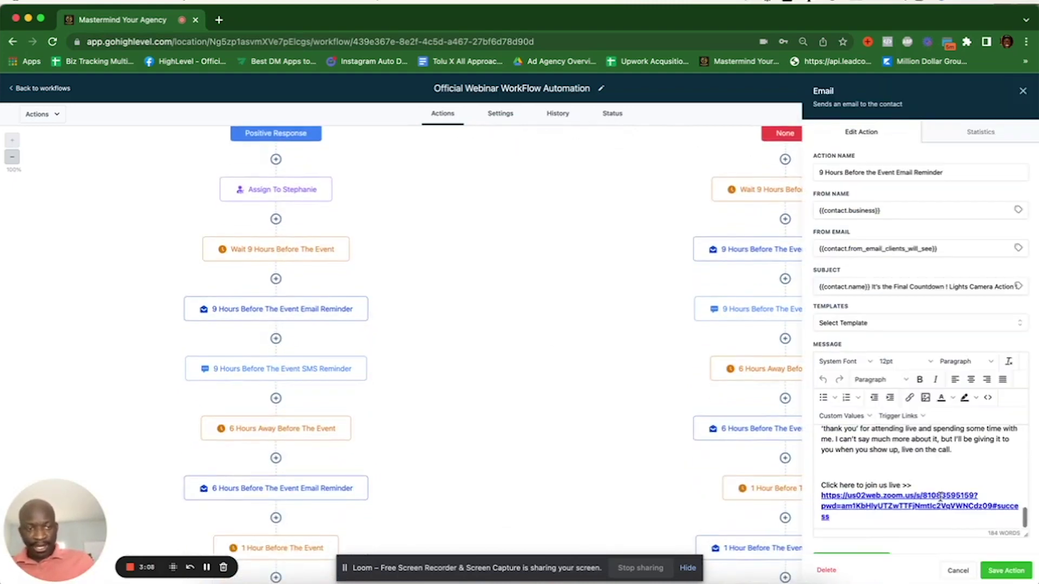
click(959, 571)
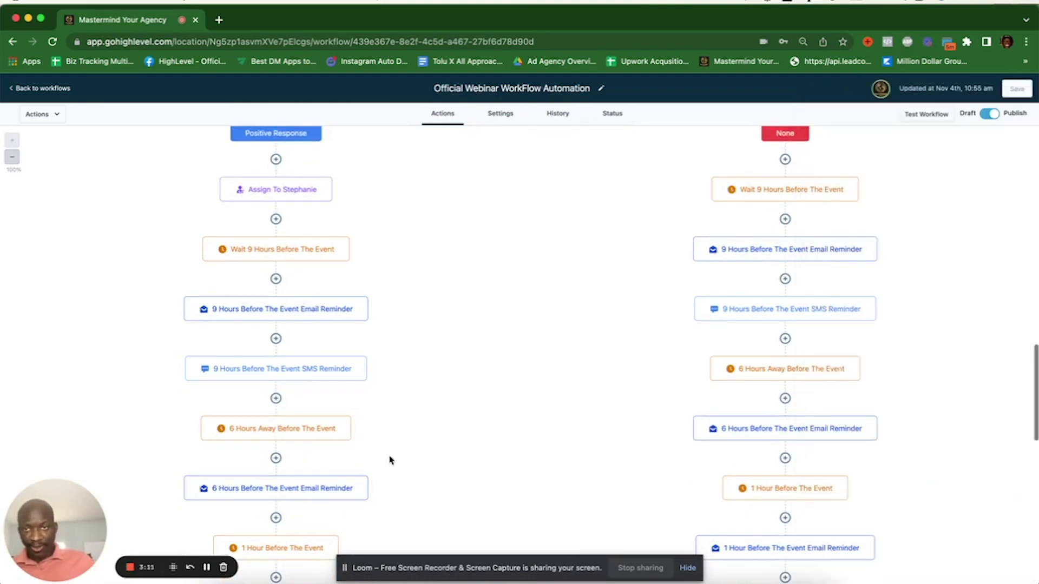
click(292, 373)
scroll(909, 406, down, 3)
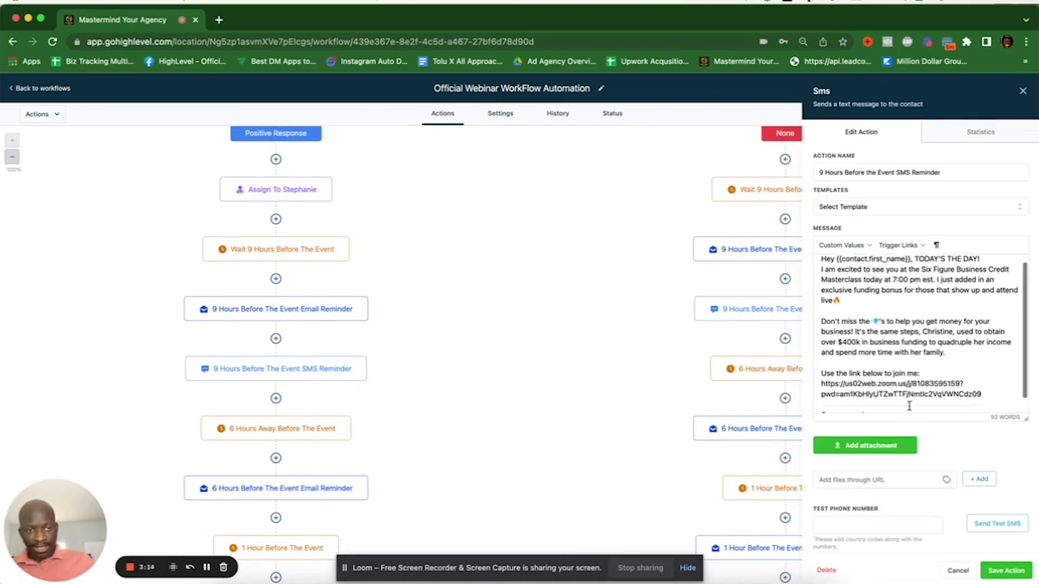
click(954, 573)
scroll(325, 365, down, 5)
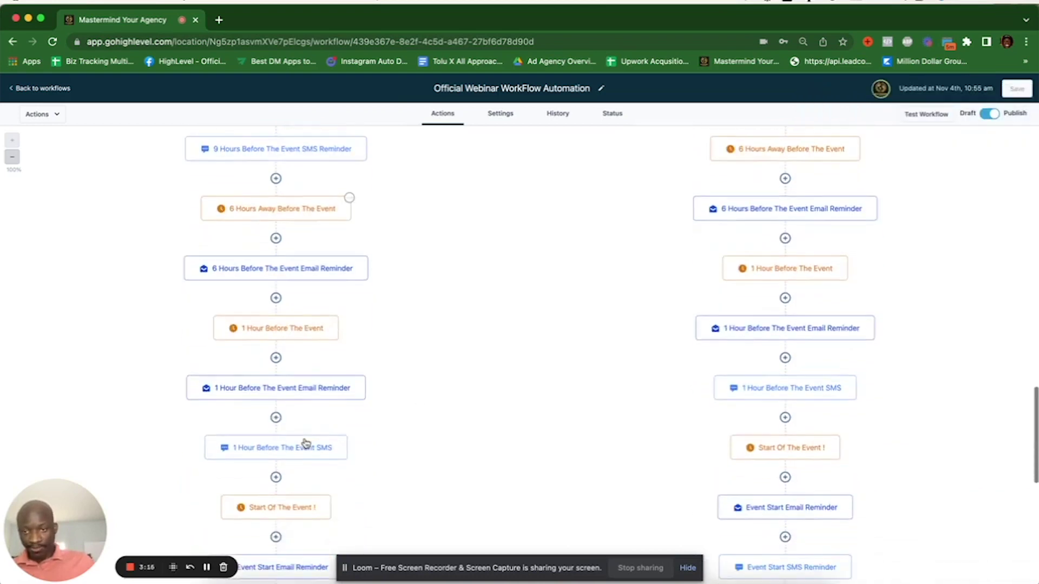
click(263, 393)
scroll(897, 463, down, 5)
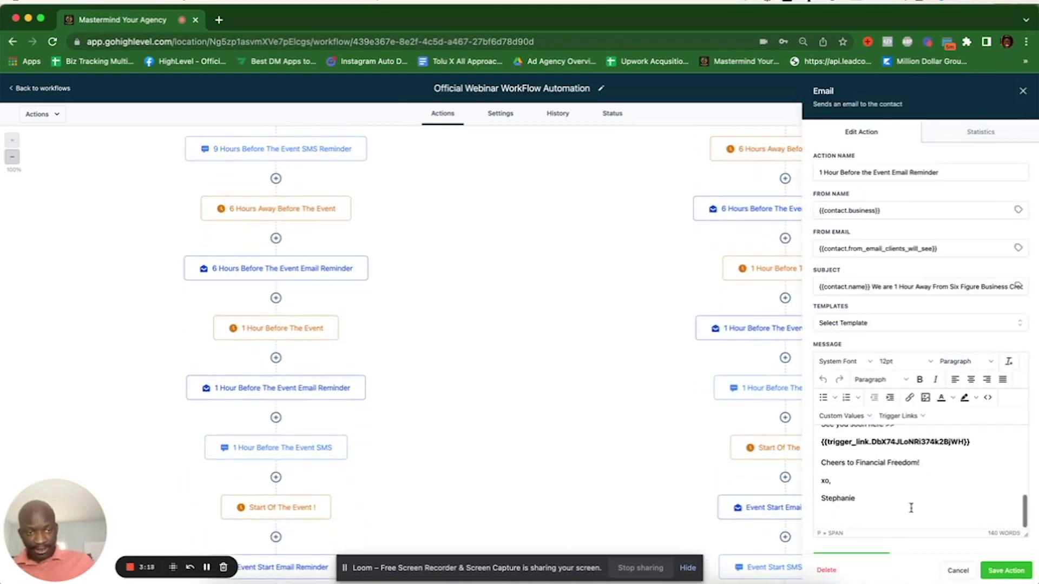
scroll(916, 487, up, 2)
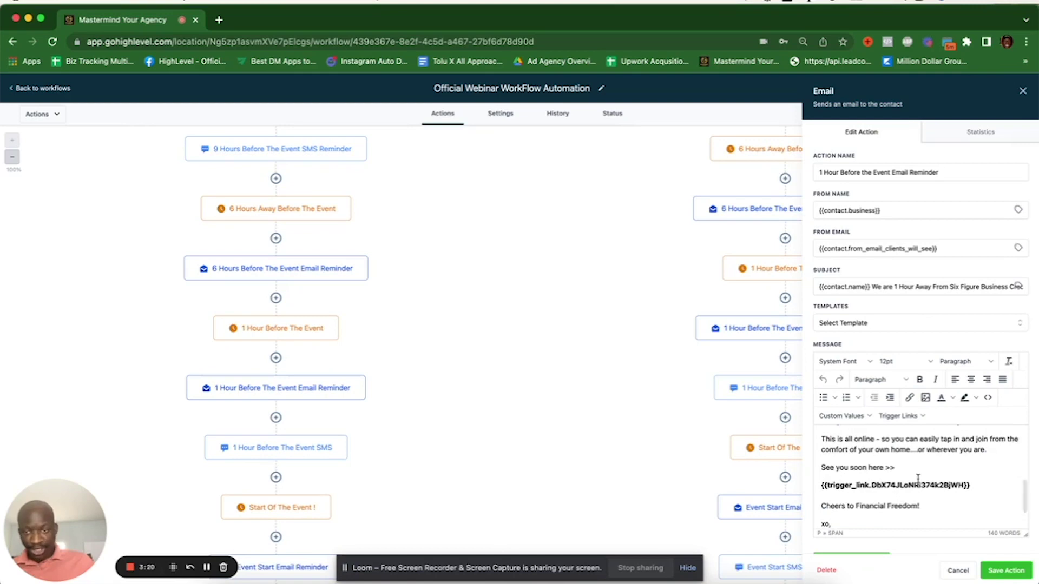
click(958, 570)
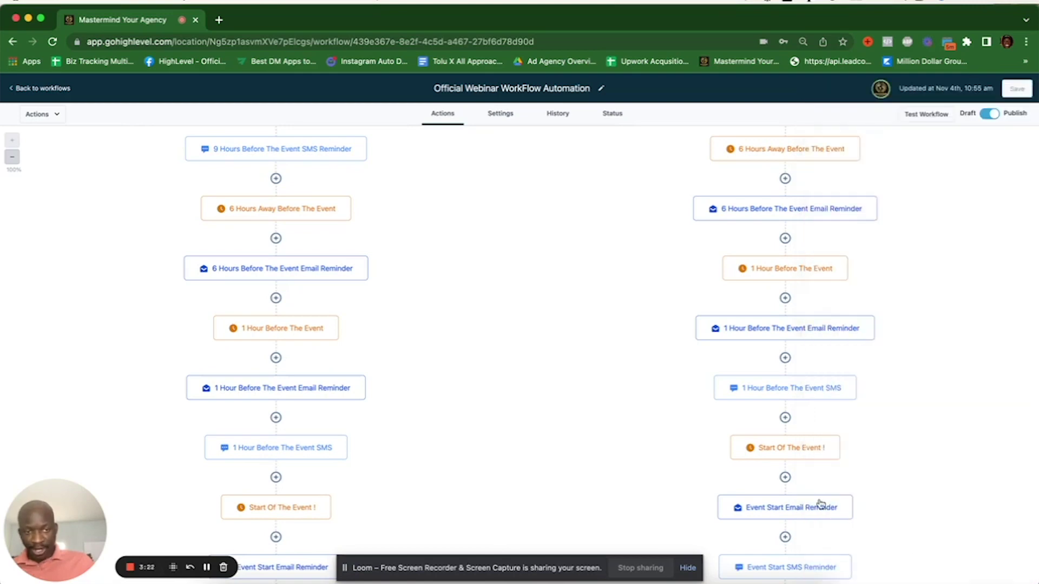
scroll(520, 467, down, 3)
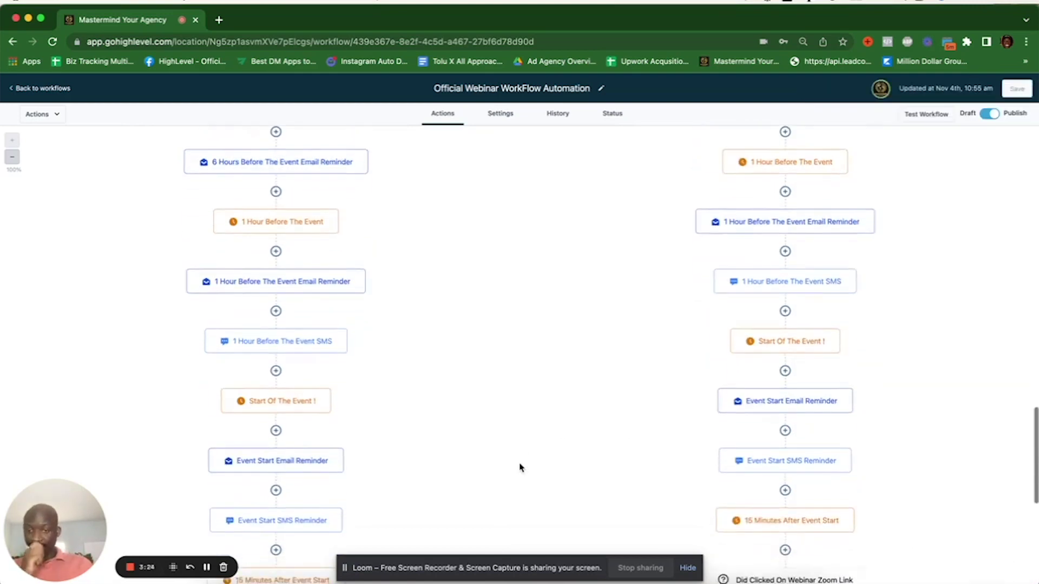
scroll(520, 467, down, 6)
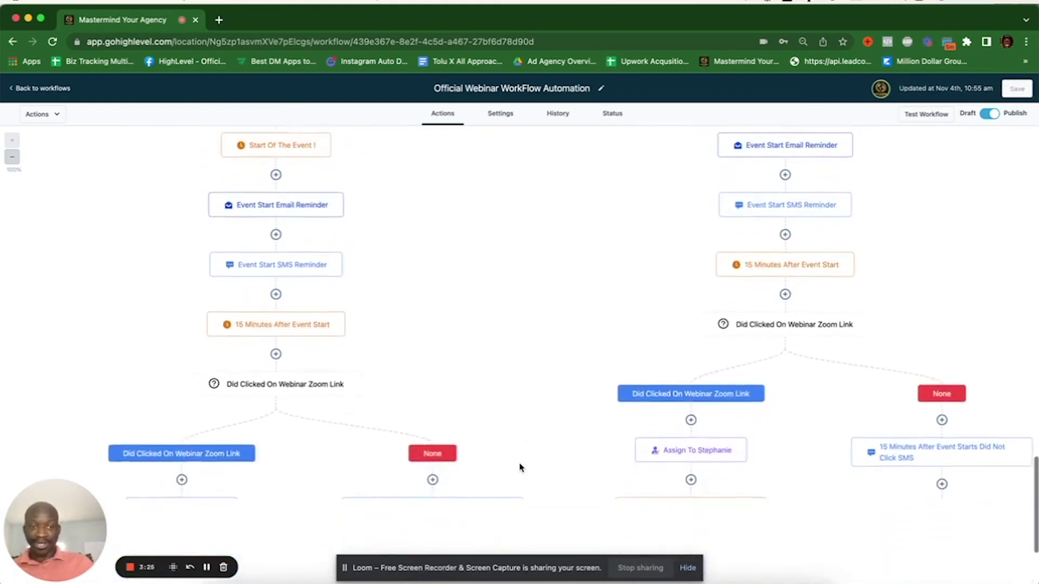
scroll(520, 468, down, 2)
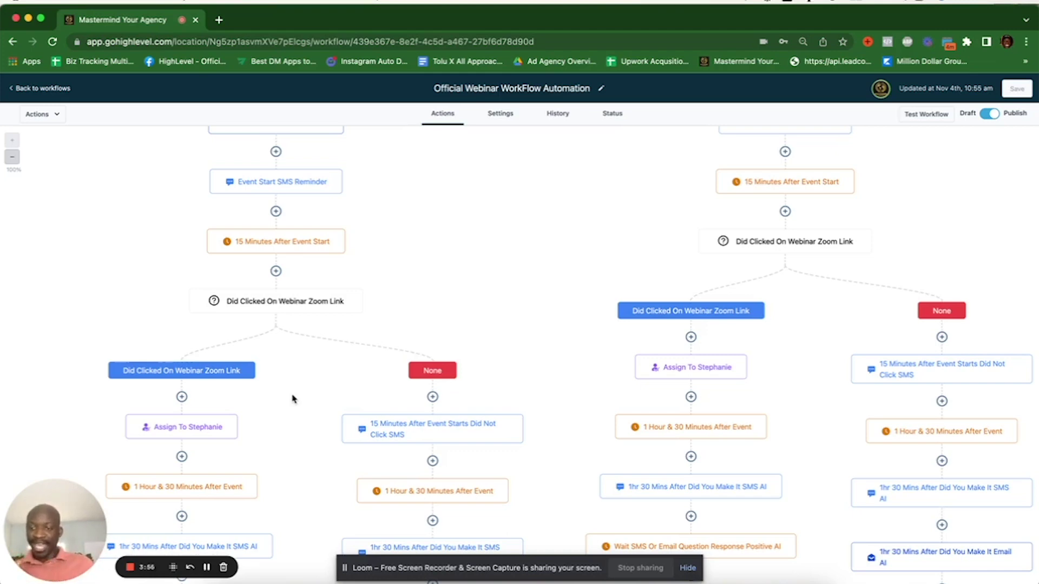
scroll(293, 398, down, 5)
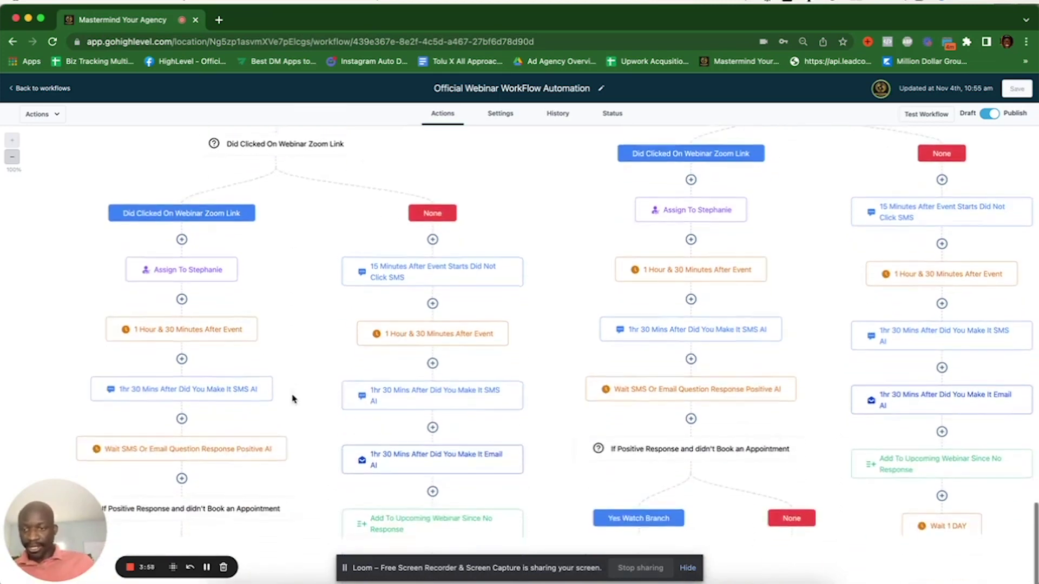
scroll(185, 413, down, 3)
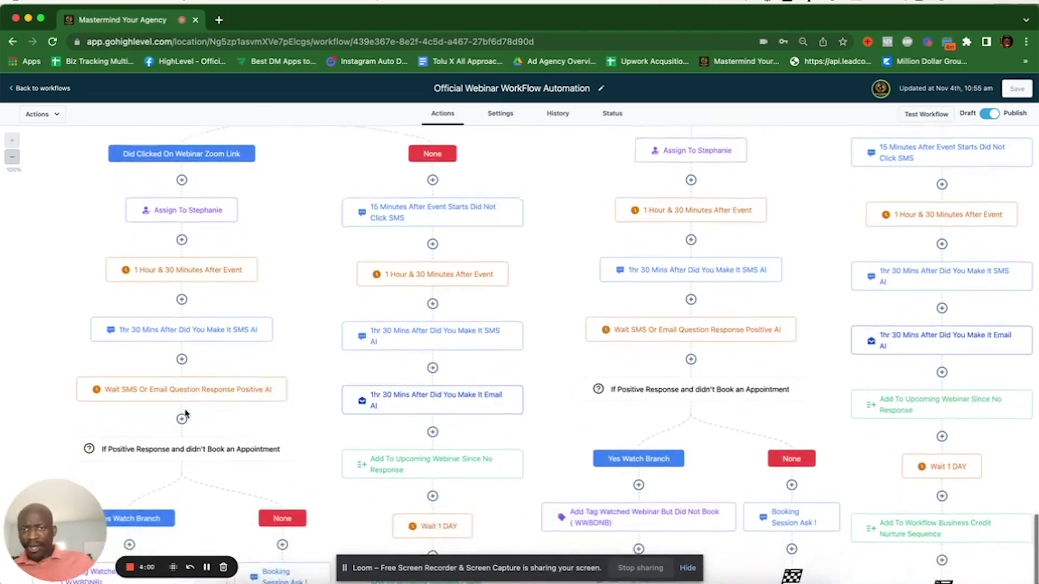
scroll(185, 413, down, 2)
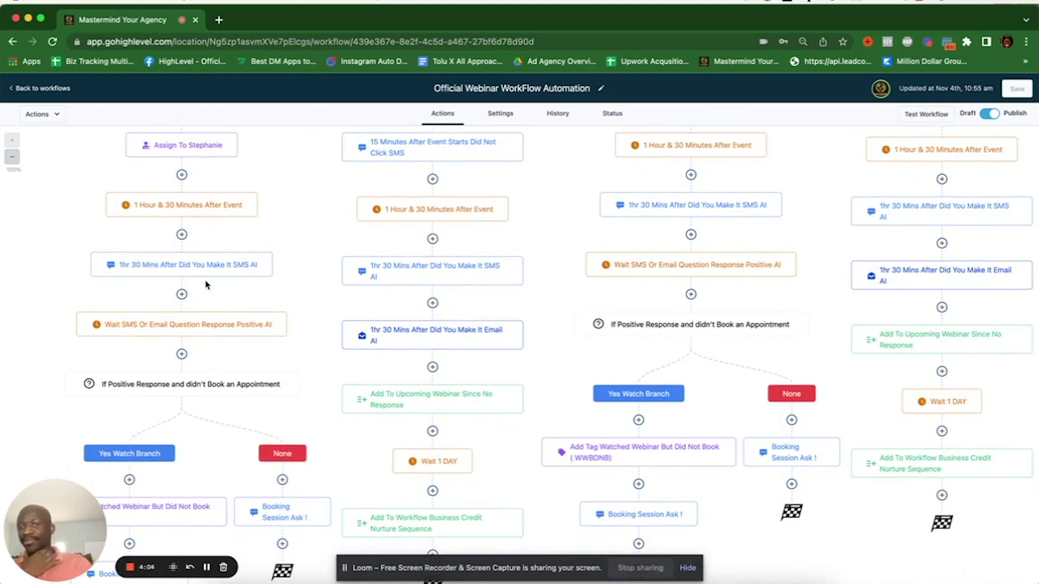
Review the Did You Make It SMS AI, wait-for-reply, positive-response condition and Booking Session Ask steps
click(213, 268)
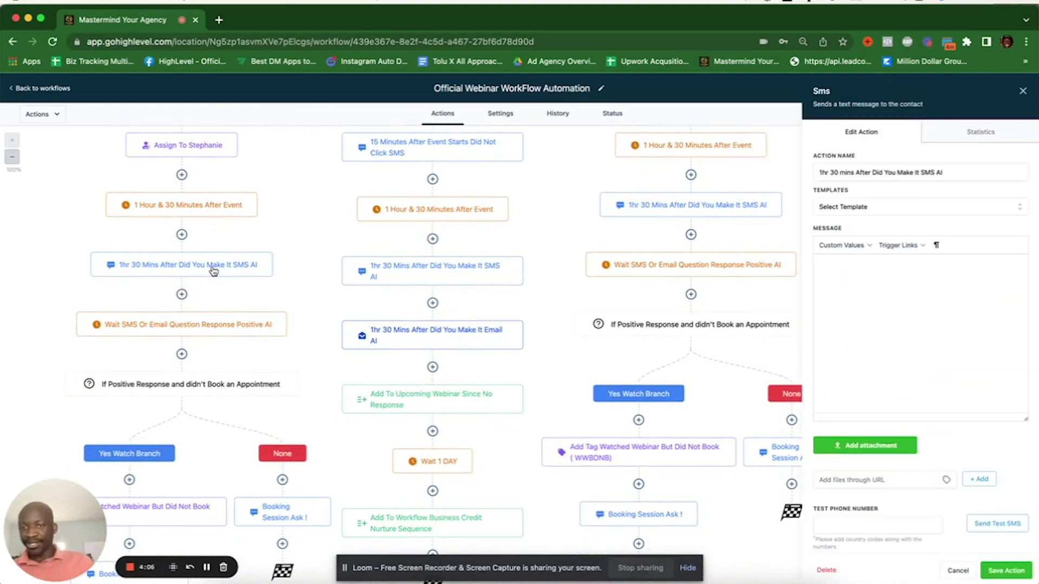
click(205, 327)
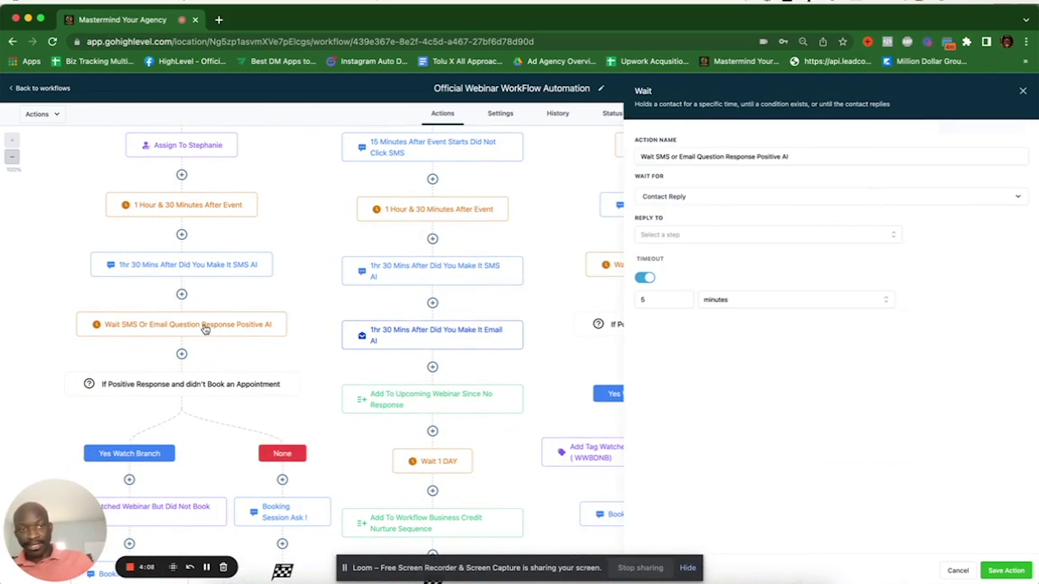
click(241, 387)
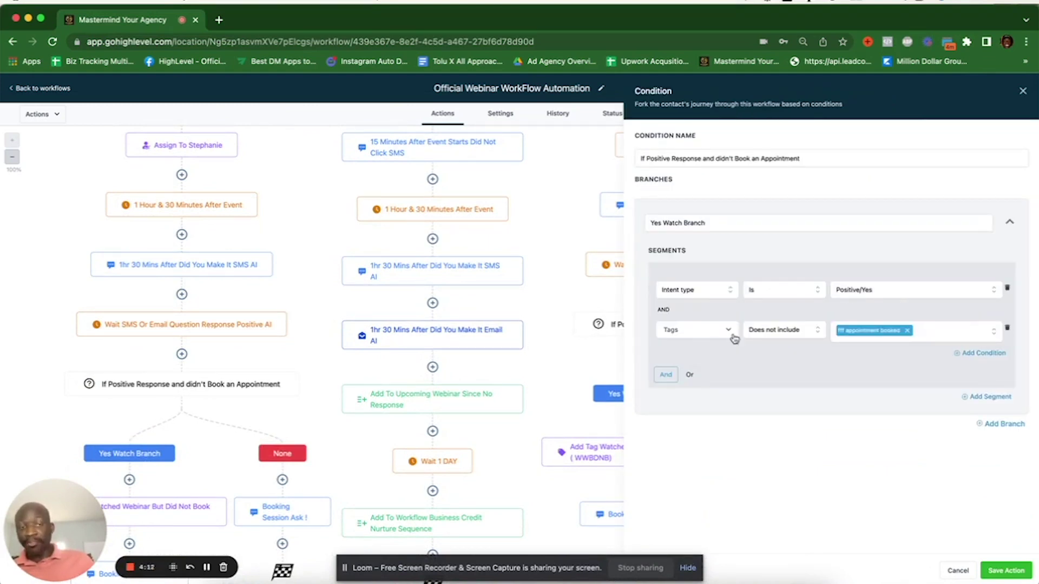
click(1023, 91)
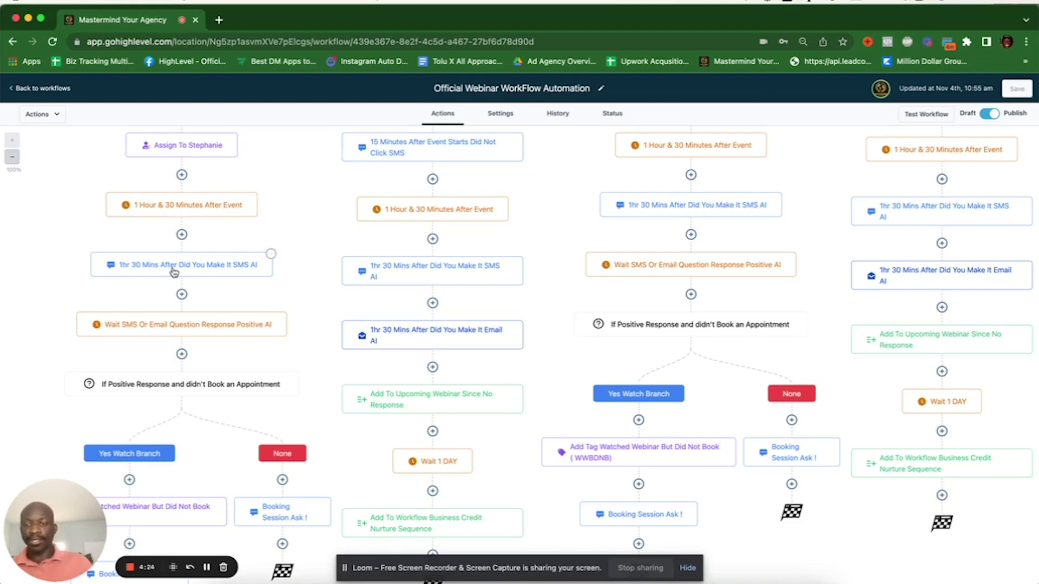
scroll(181, 276, down, 3)
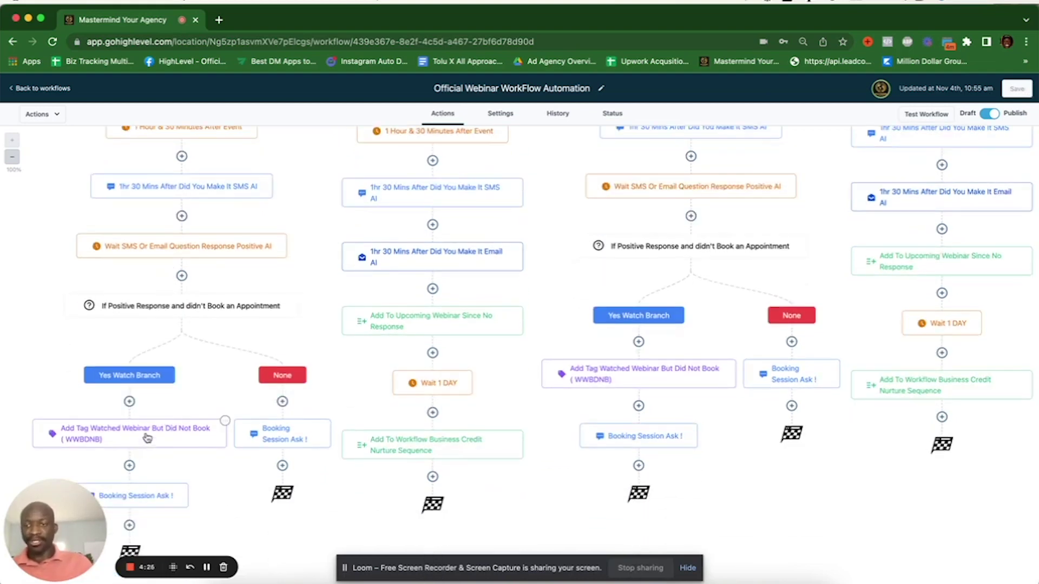
click(143, 507)
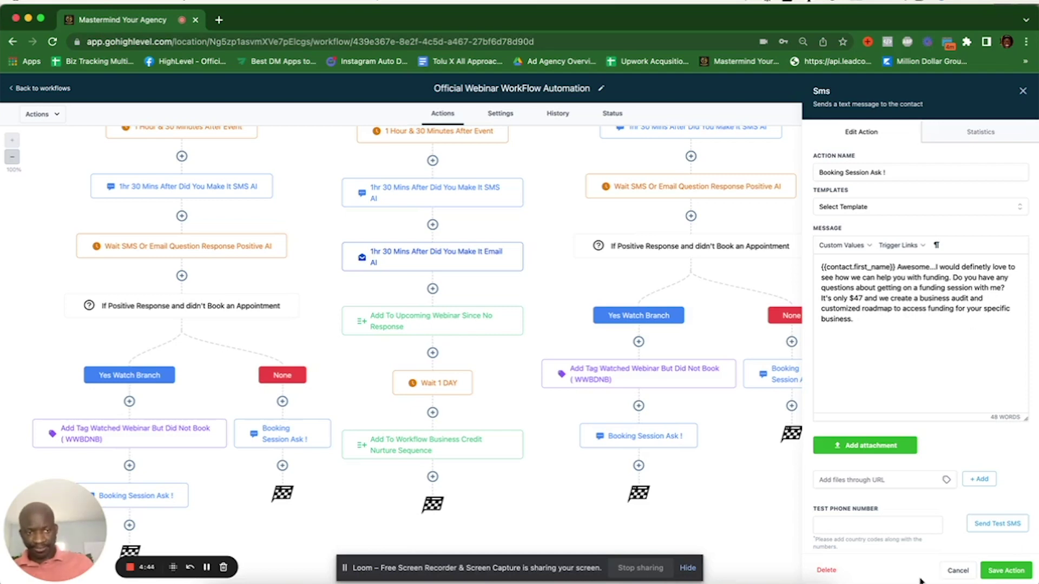
click(958, 570)
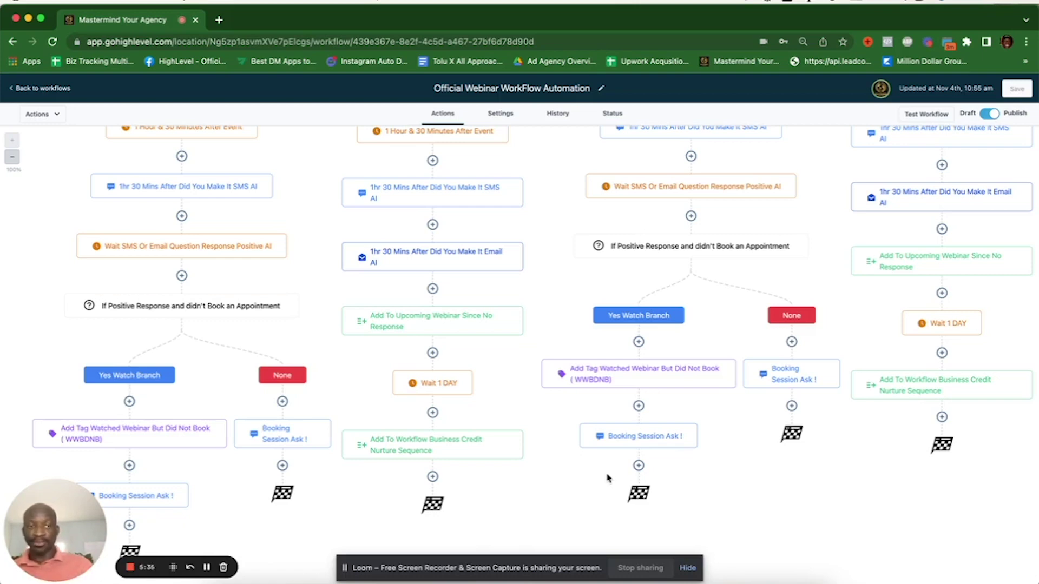
scroll(891, 294, up, 8)
scroll(891, 294, up, 8)
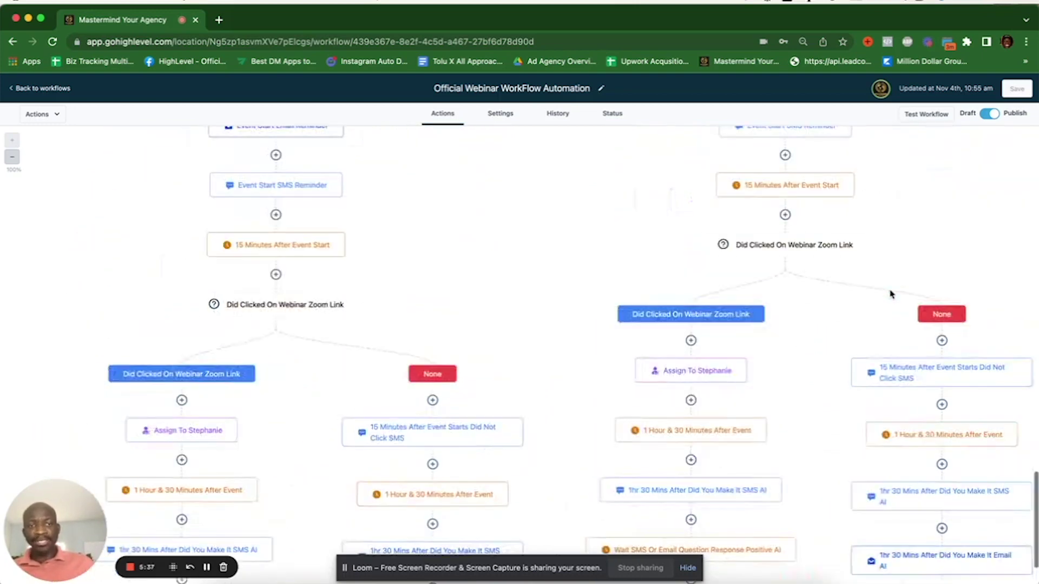
scroll(890, 295, down, 5)
scroll(890, 294, down, 5)
scroll(891, 294, down, 5)
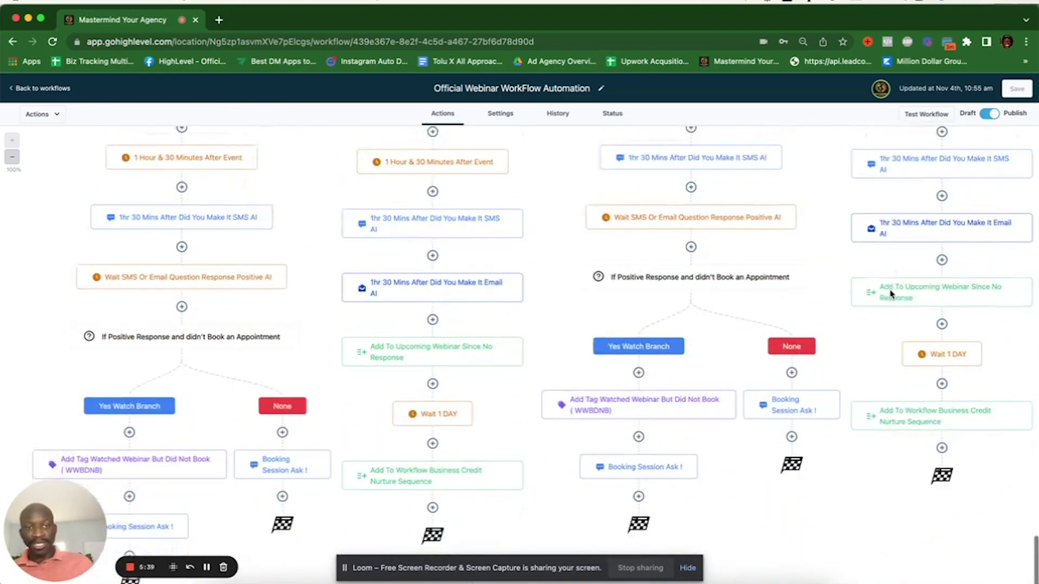
mouse_move(940, 292)
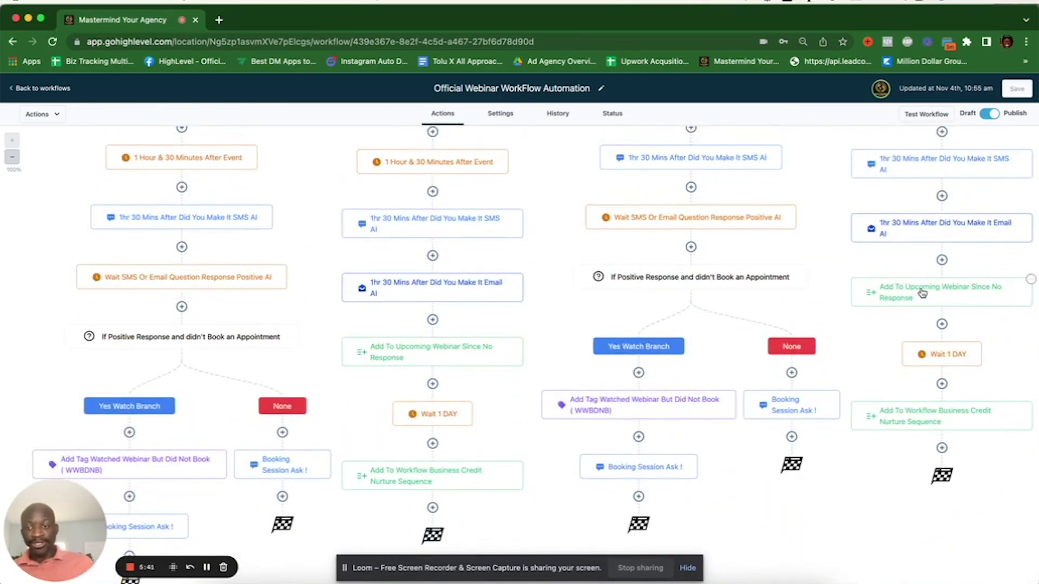
Review the Add To Upcoming Webinar Since No Response step, then return to the workflows list
click(923, 292)
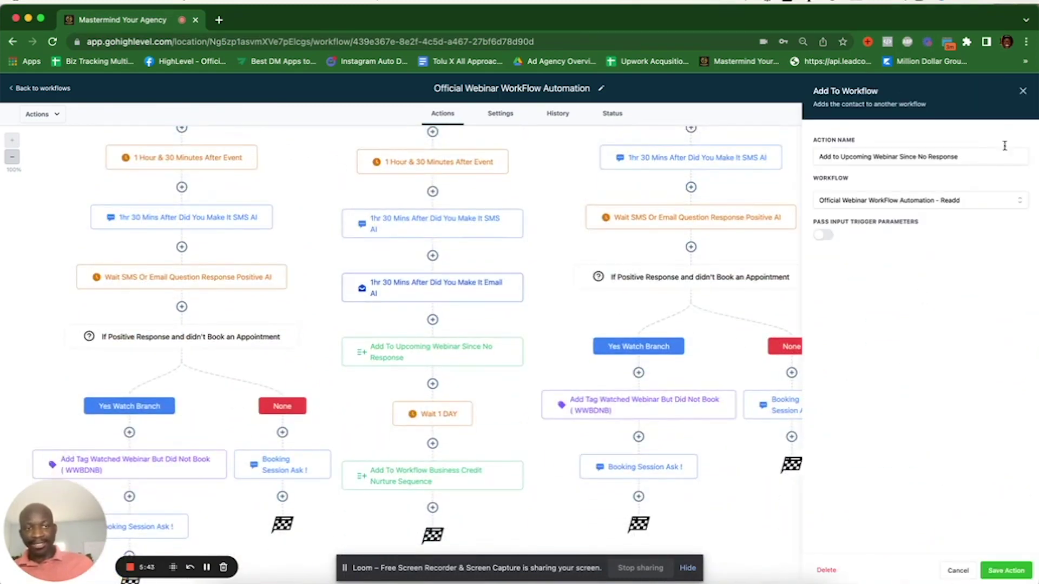
click(1023, 91)
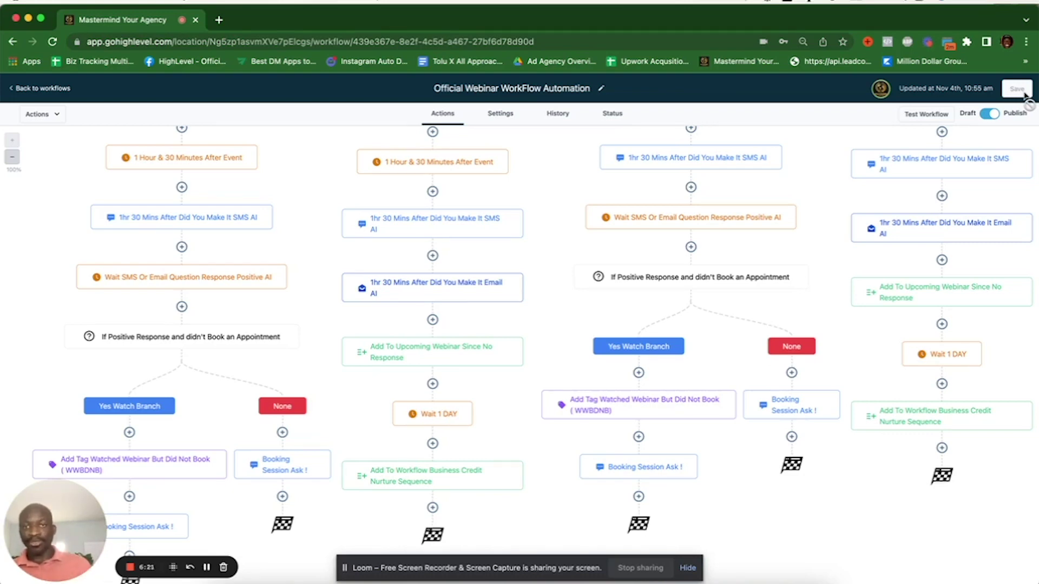
click(44, 89)
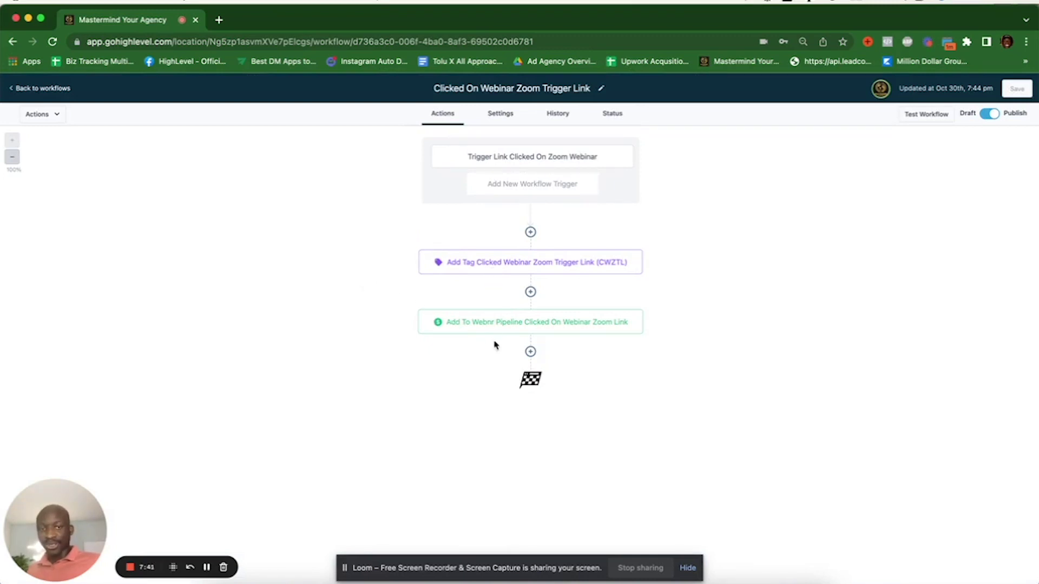
click(495, 326)
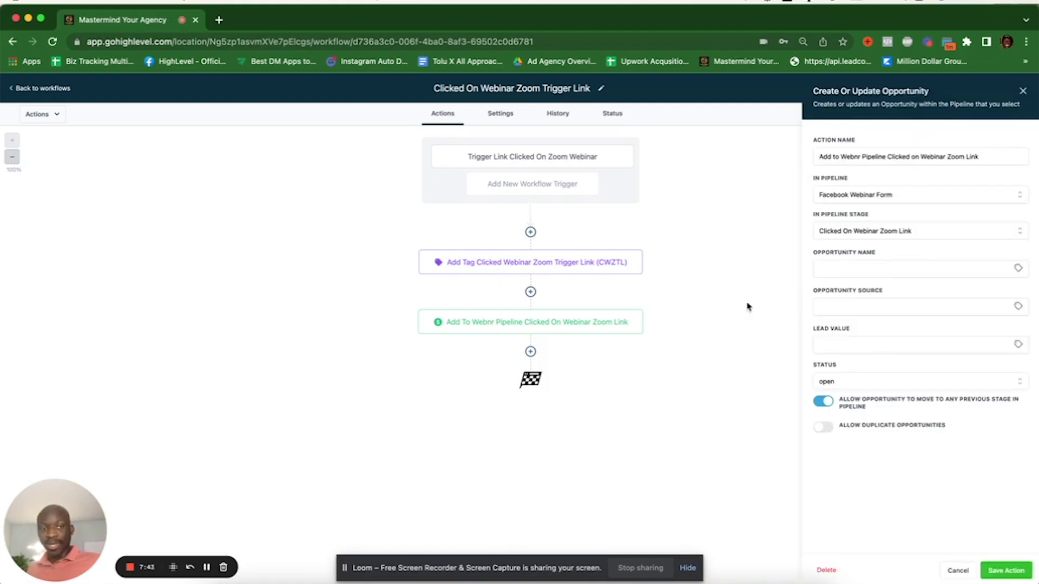
click(1024, 90)
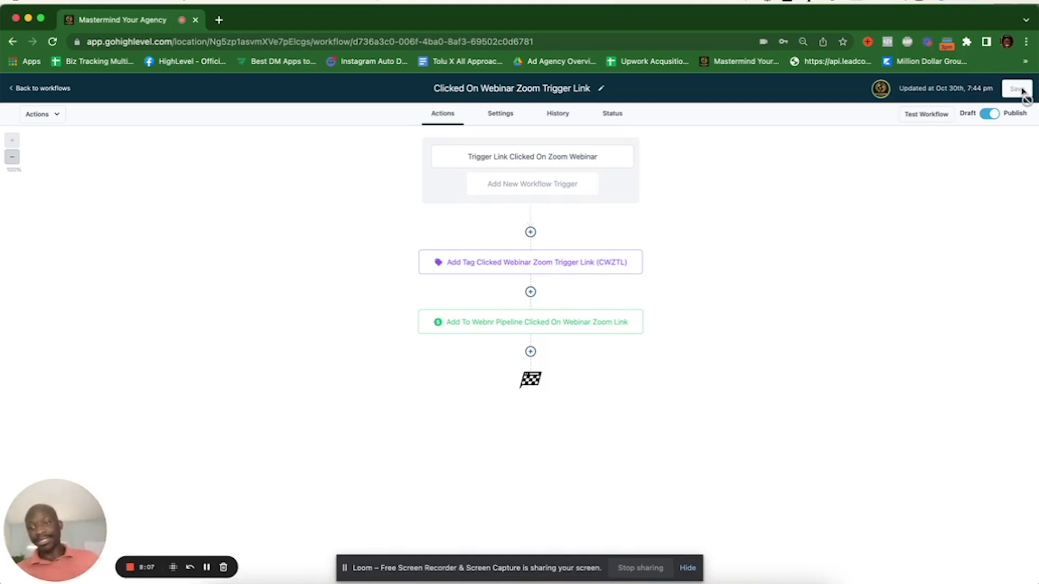
Go back from the Clicked On Webinar Zoom Trigger Link workflow to the workflows list
click(45, 88)
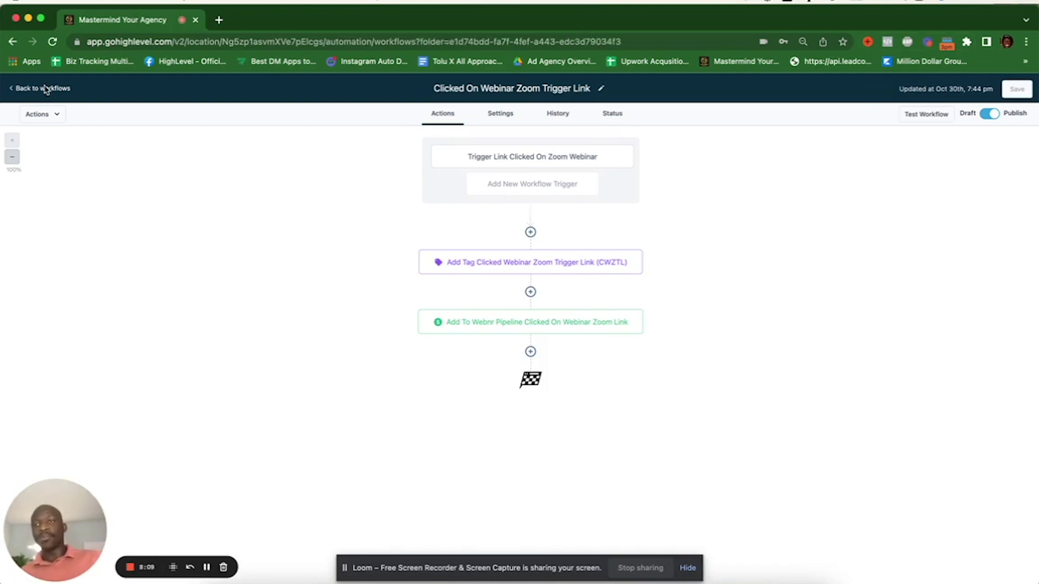